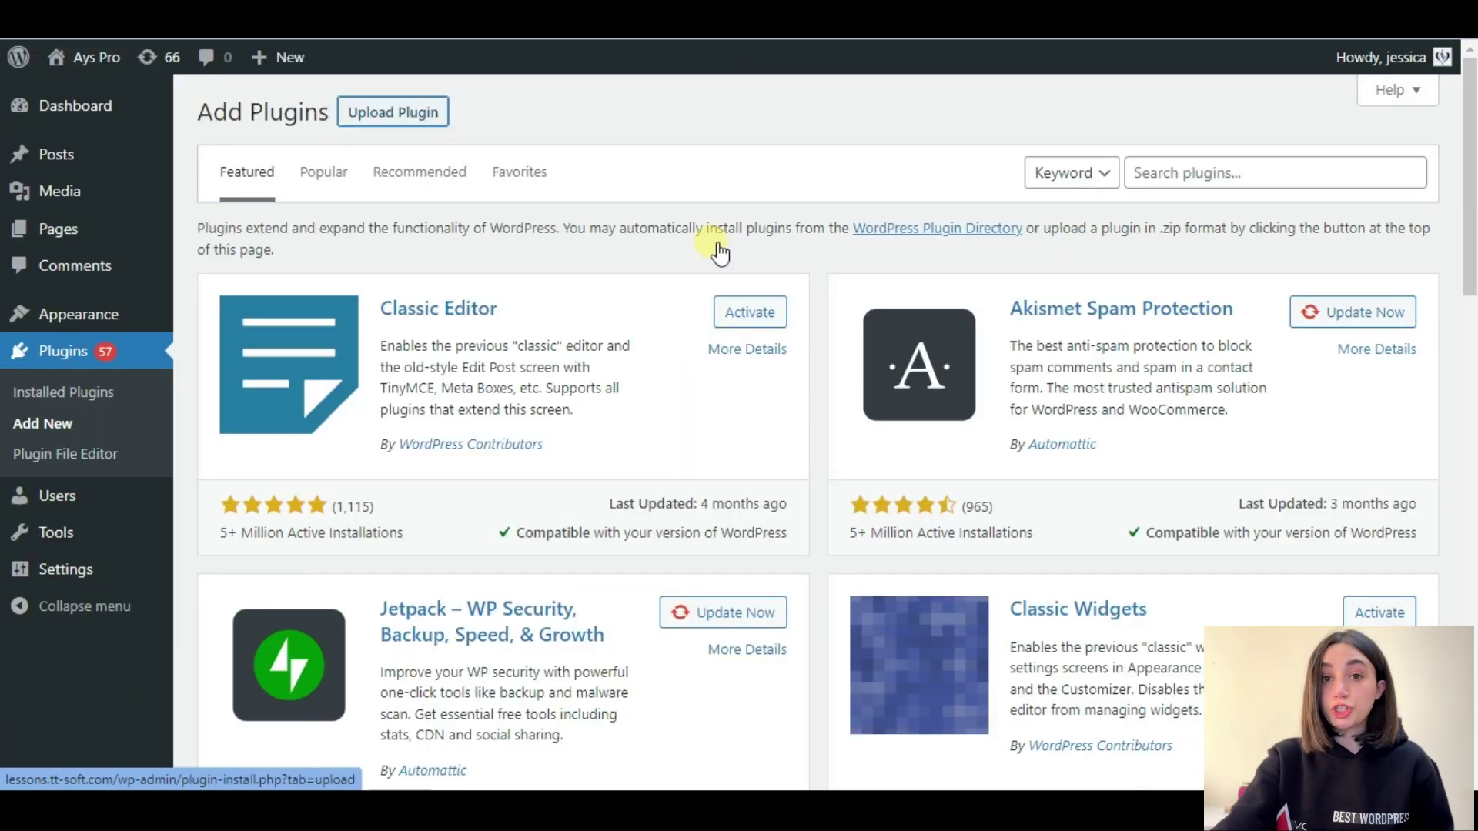
- Upload, install and activate the ays-chatgpt-assistant-7.0.1 zip plugin
left_click(393, 112)
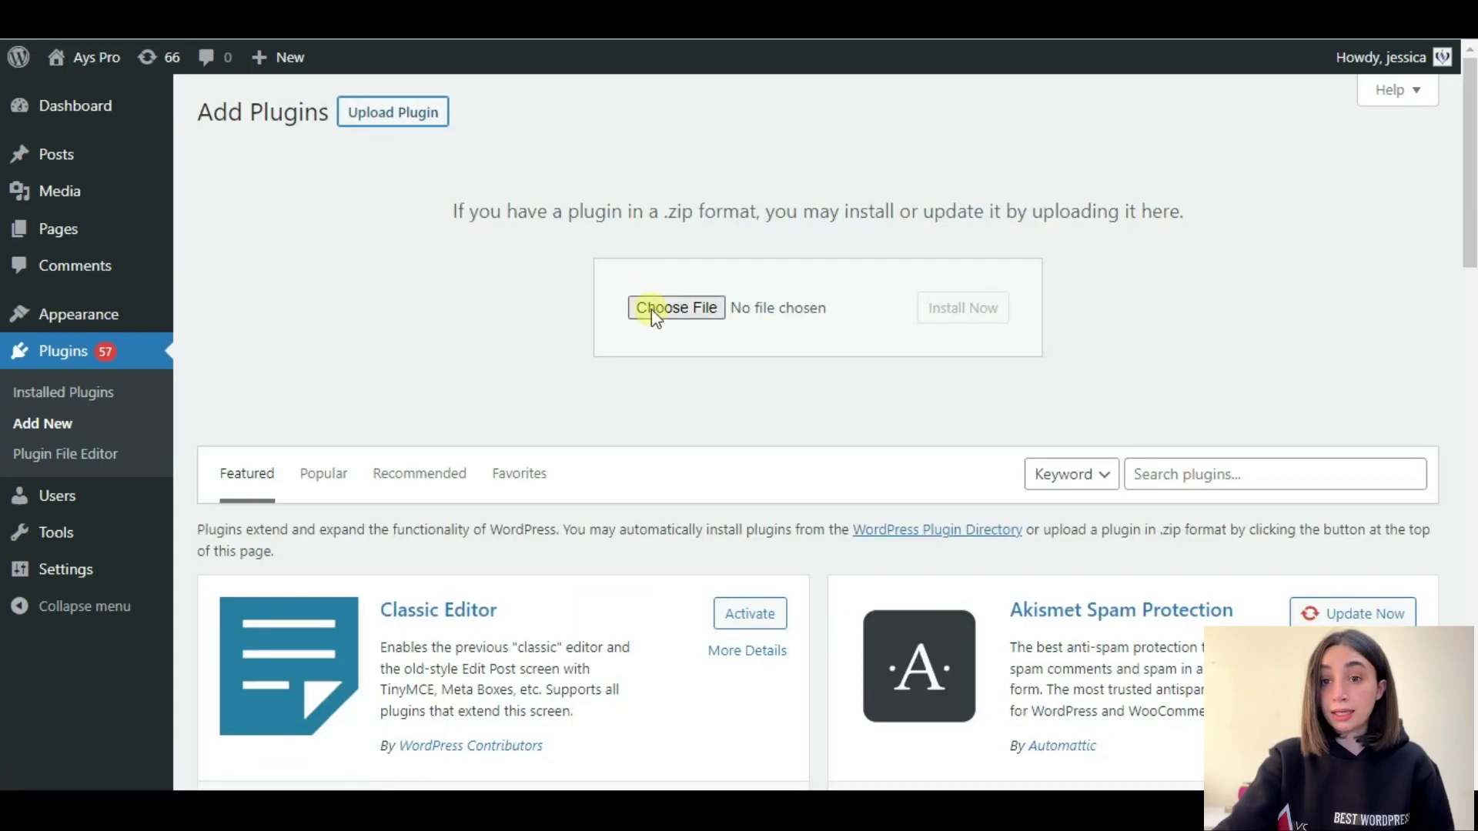
left_click(675, 308)
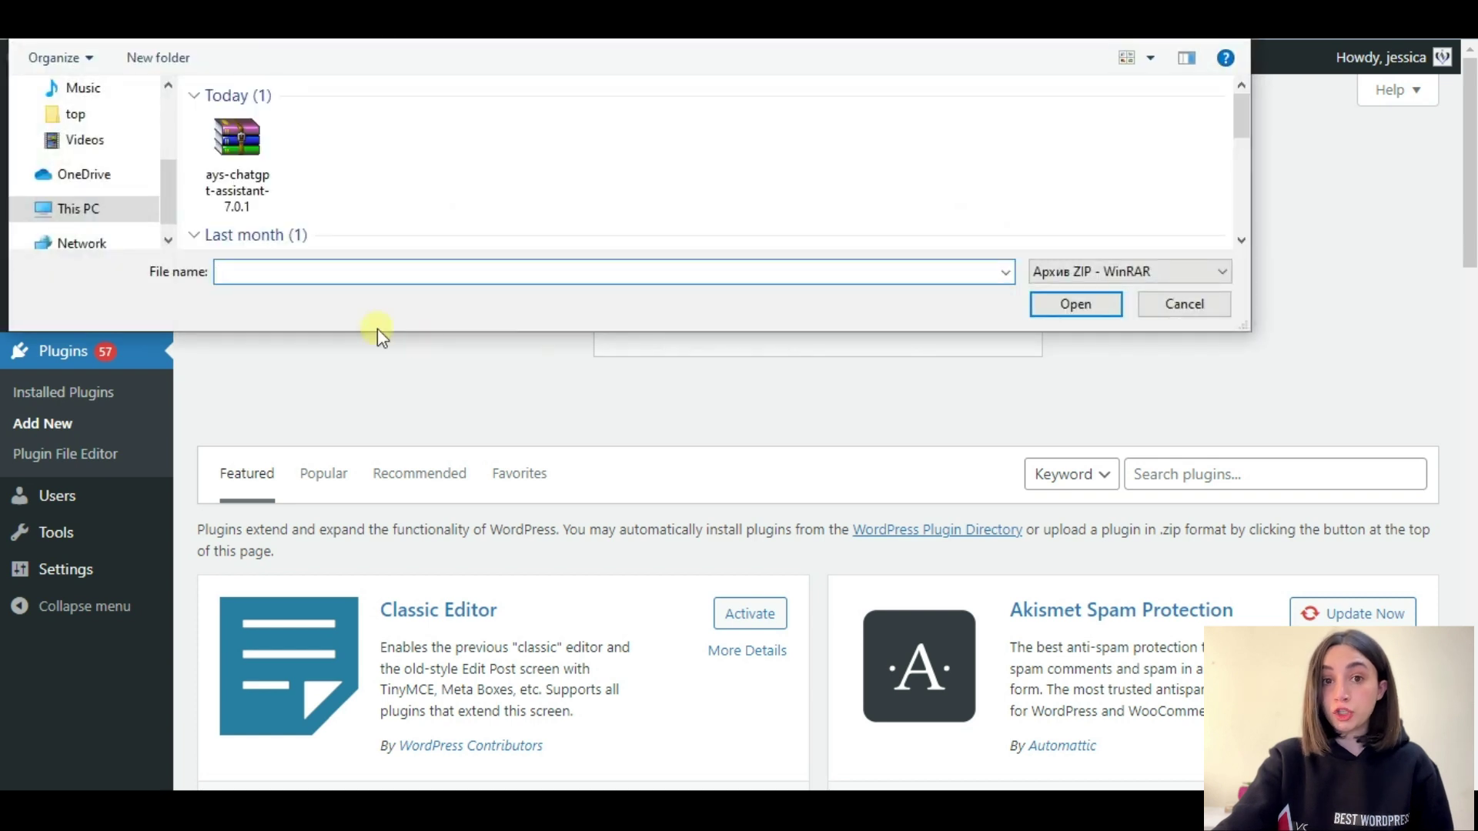
double_click(238, 161)
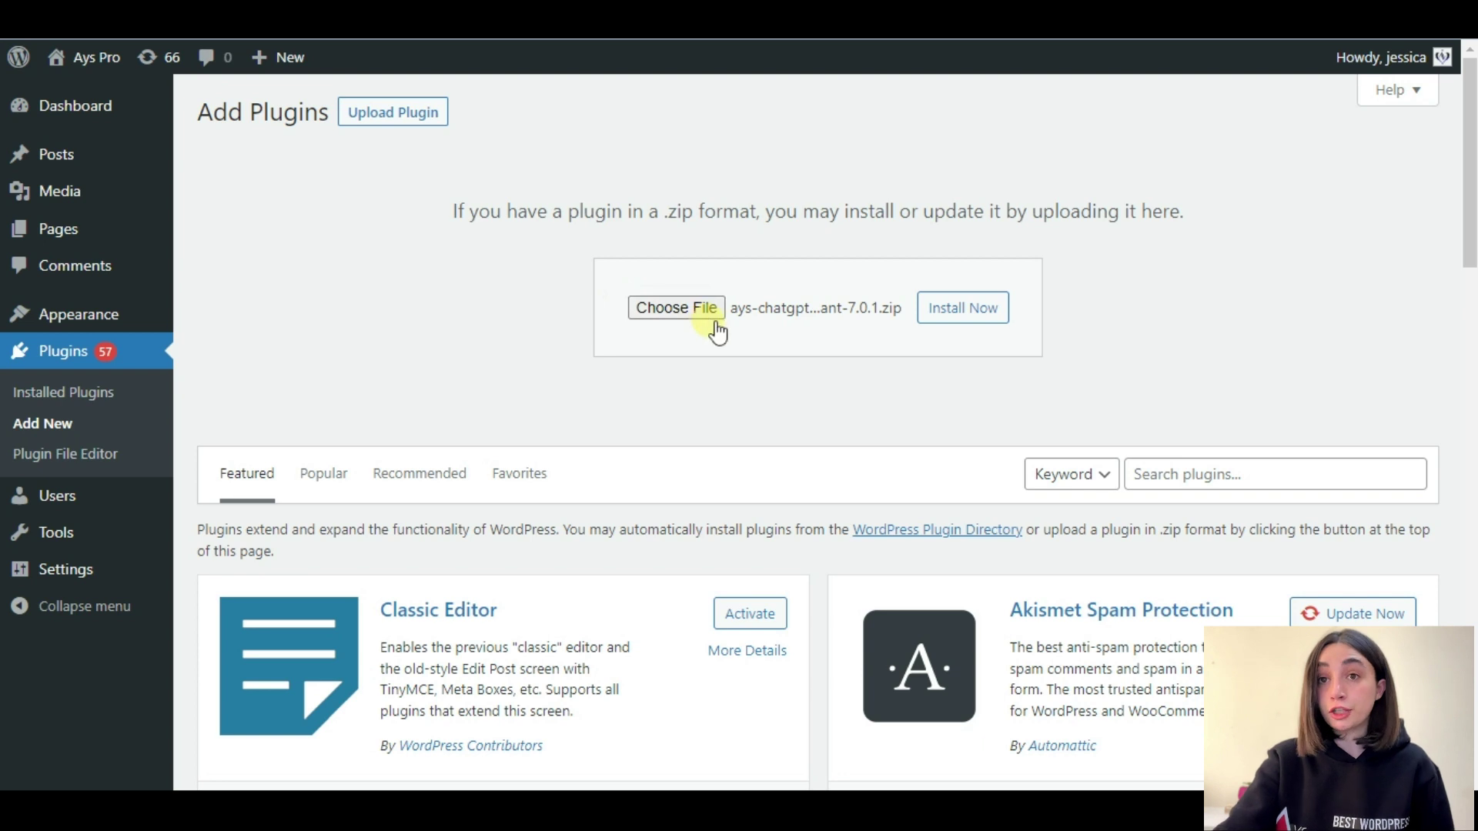
left_click(944, 303)
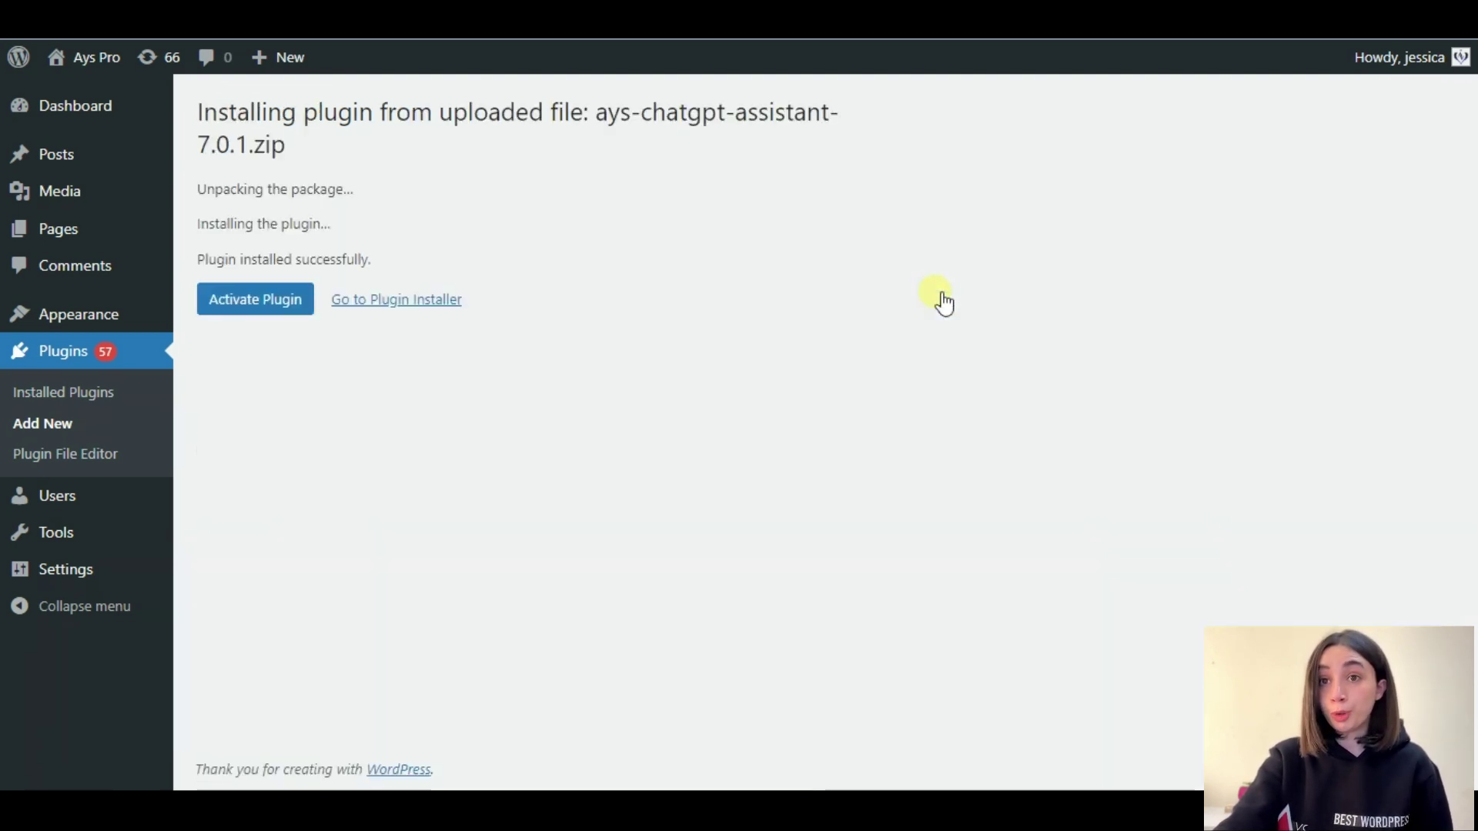
left_click(237, 312)
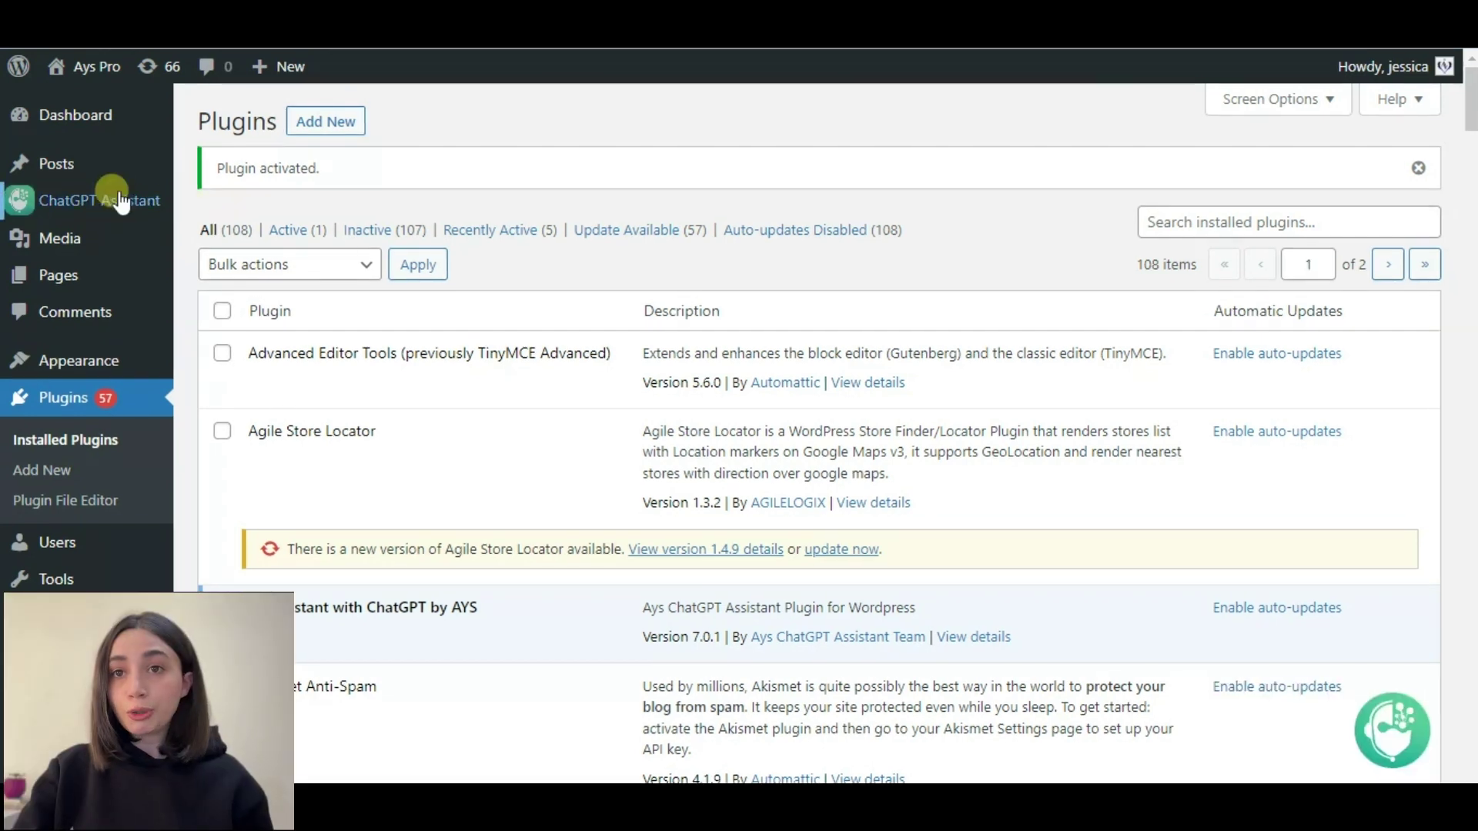
- Open the ChatGPT Assistant page and follow its link to the OpenAI sign-up page
left_click(119, 202)
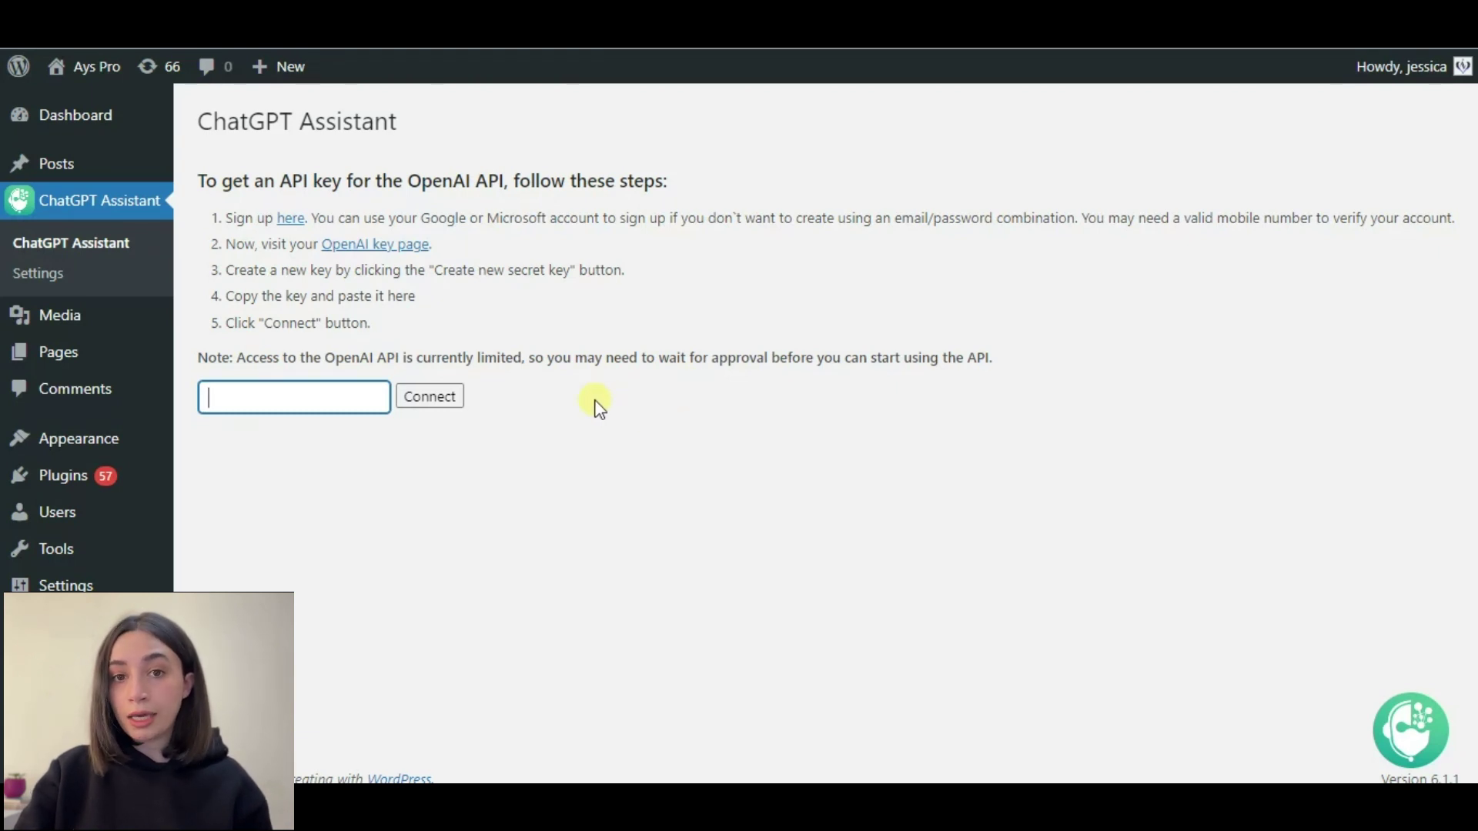
left_click(290, 218)
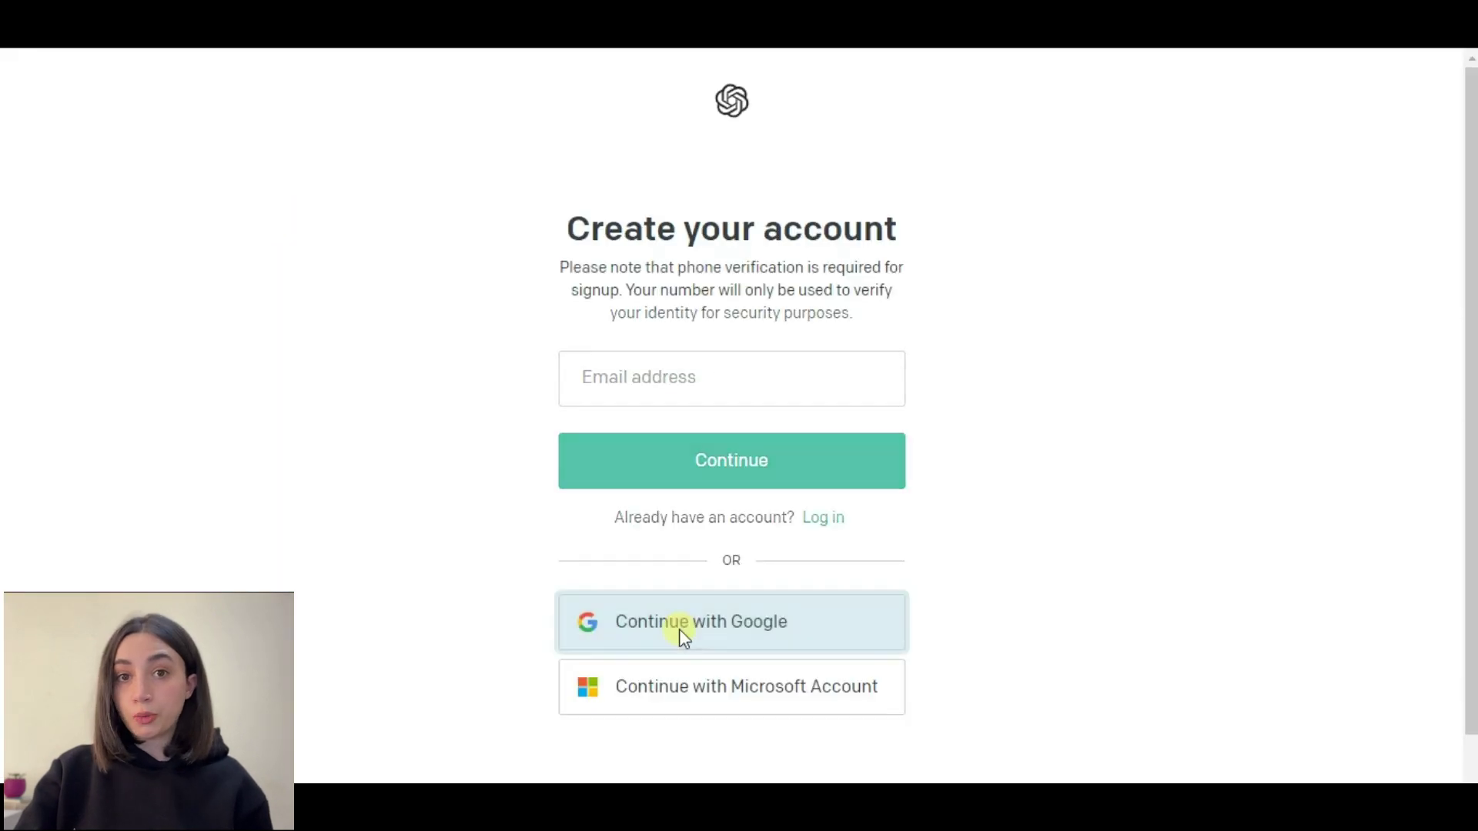
- Sign in to OpenAI with the first Google account, then create and copy a new secret key
left_click(680, 630)
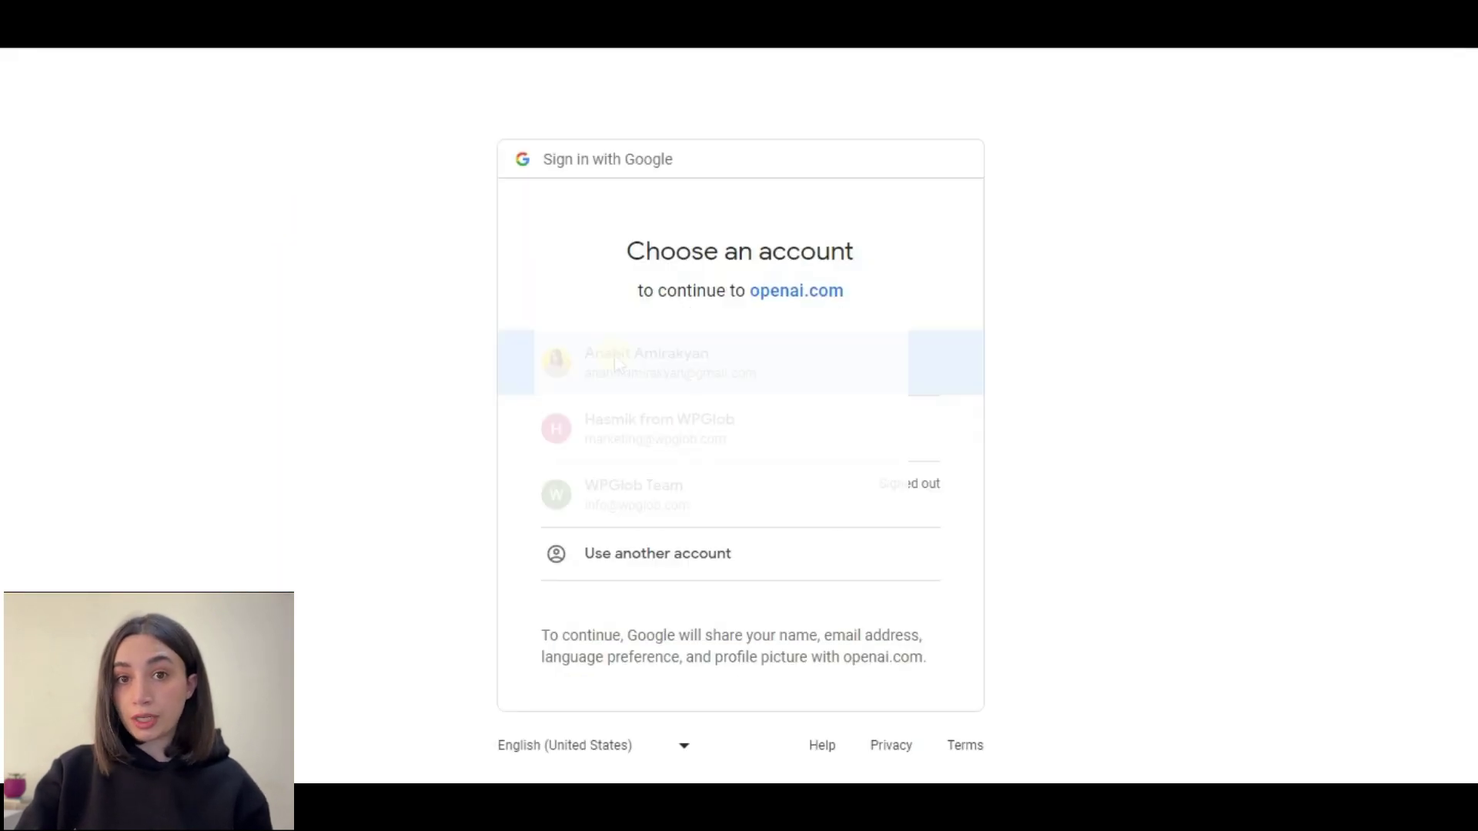
left_click(618, 361)
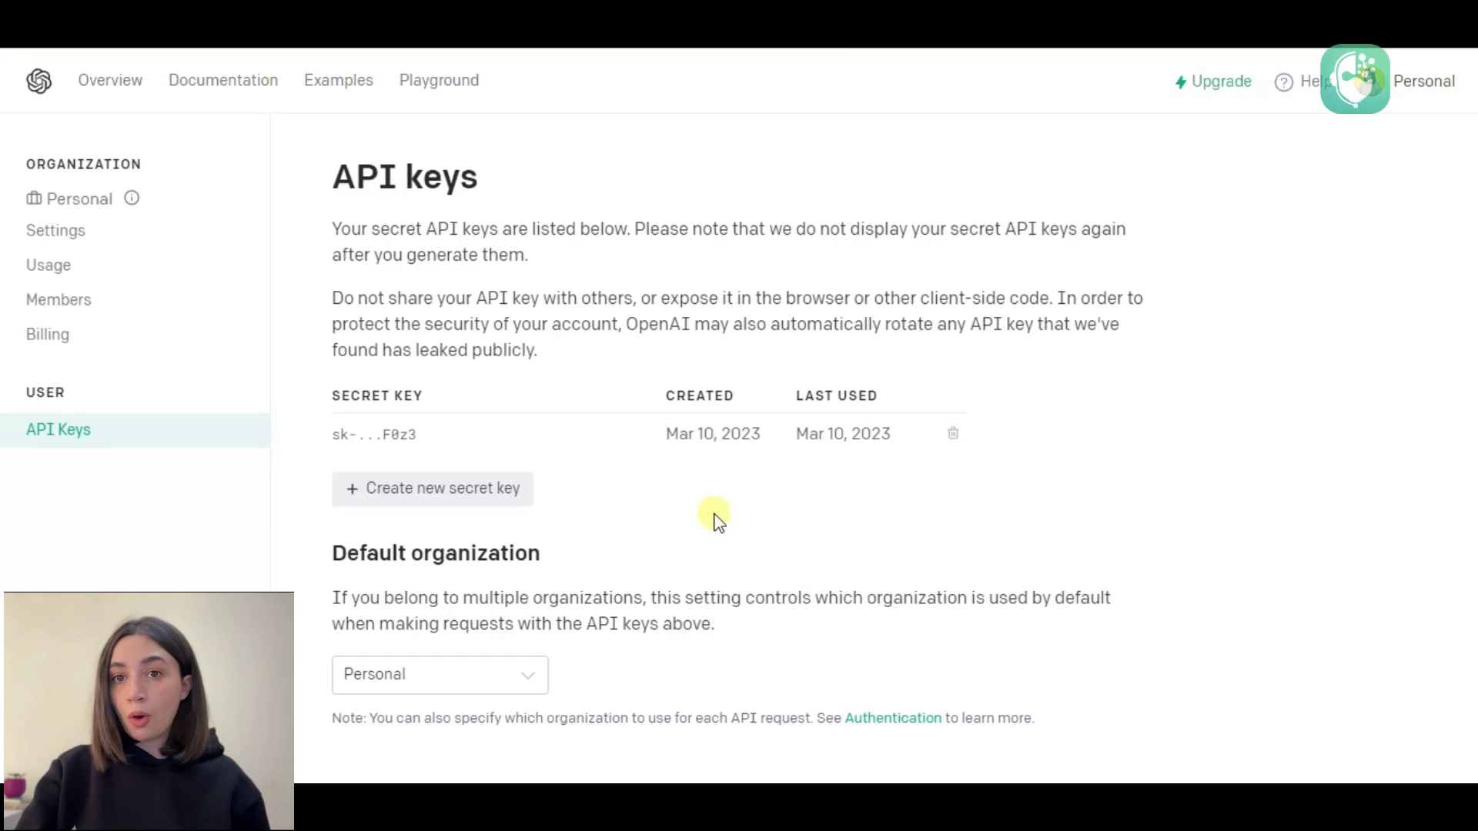
left_click(474, 488)
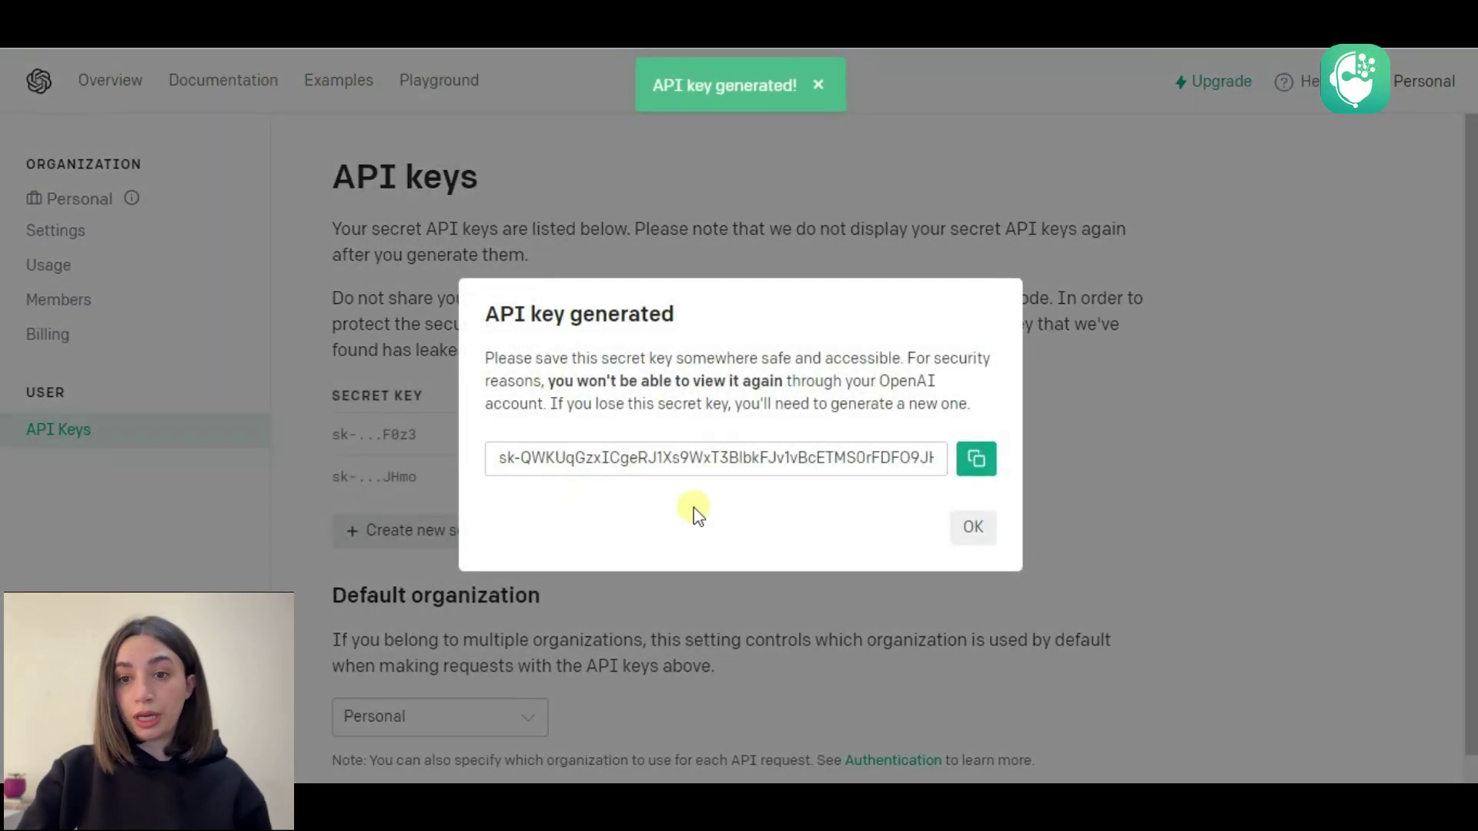
left_click(977, 460)
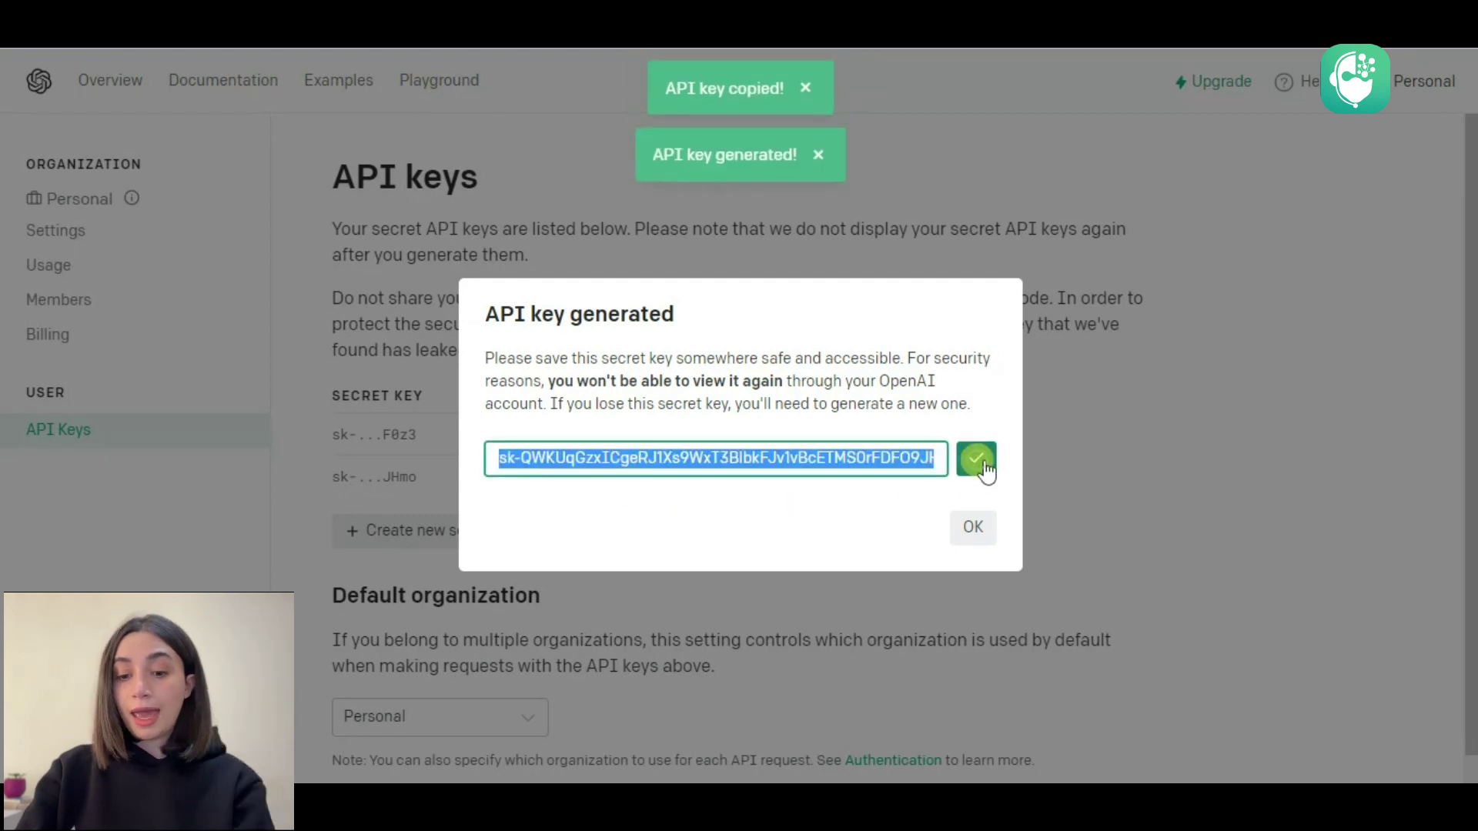
left_click(972, 527)
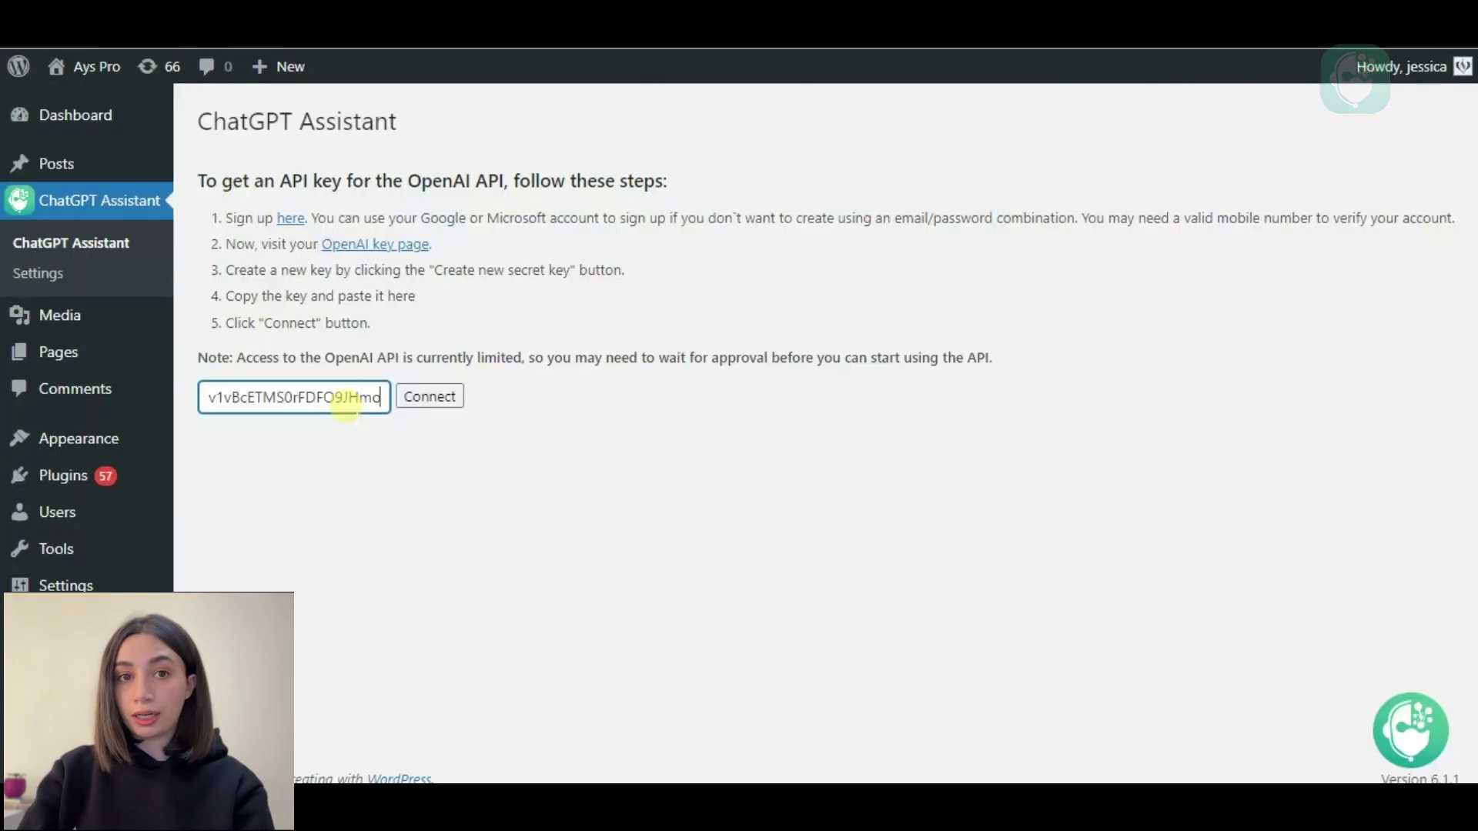
- Paste the OpenAI key into the plugin, ask the chat 'How to post in wordpress' and copy the reply
left_click(347, 399)
key("ctrl+v")
left_click(1409, 720)
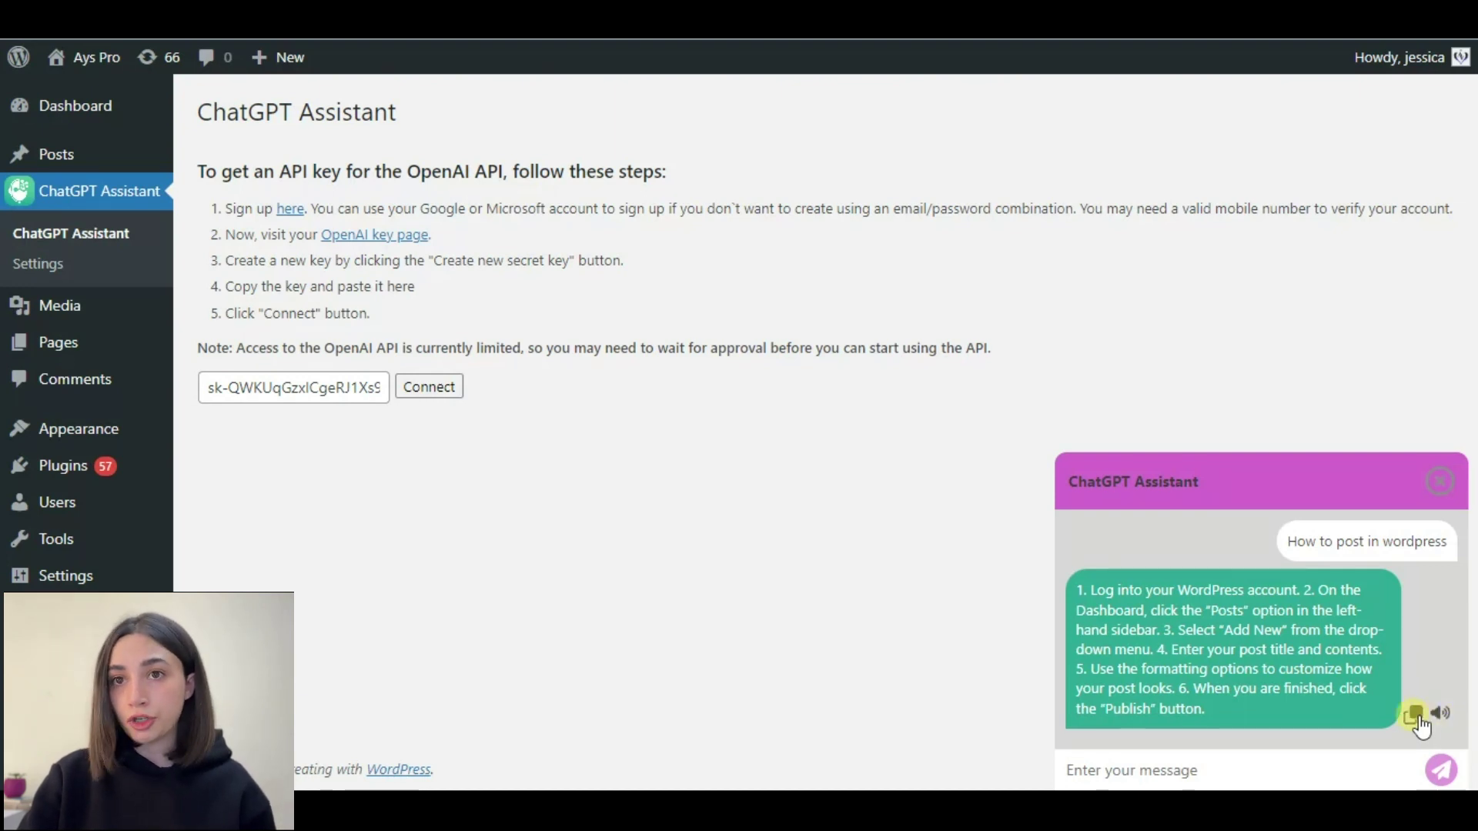
left_click(1418, 717)
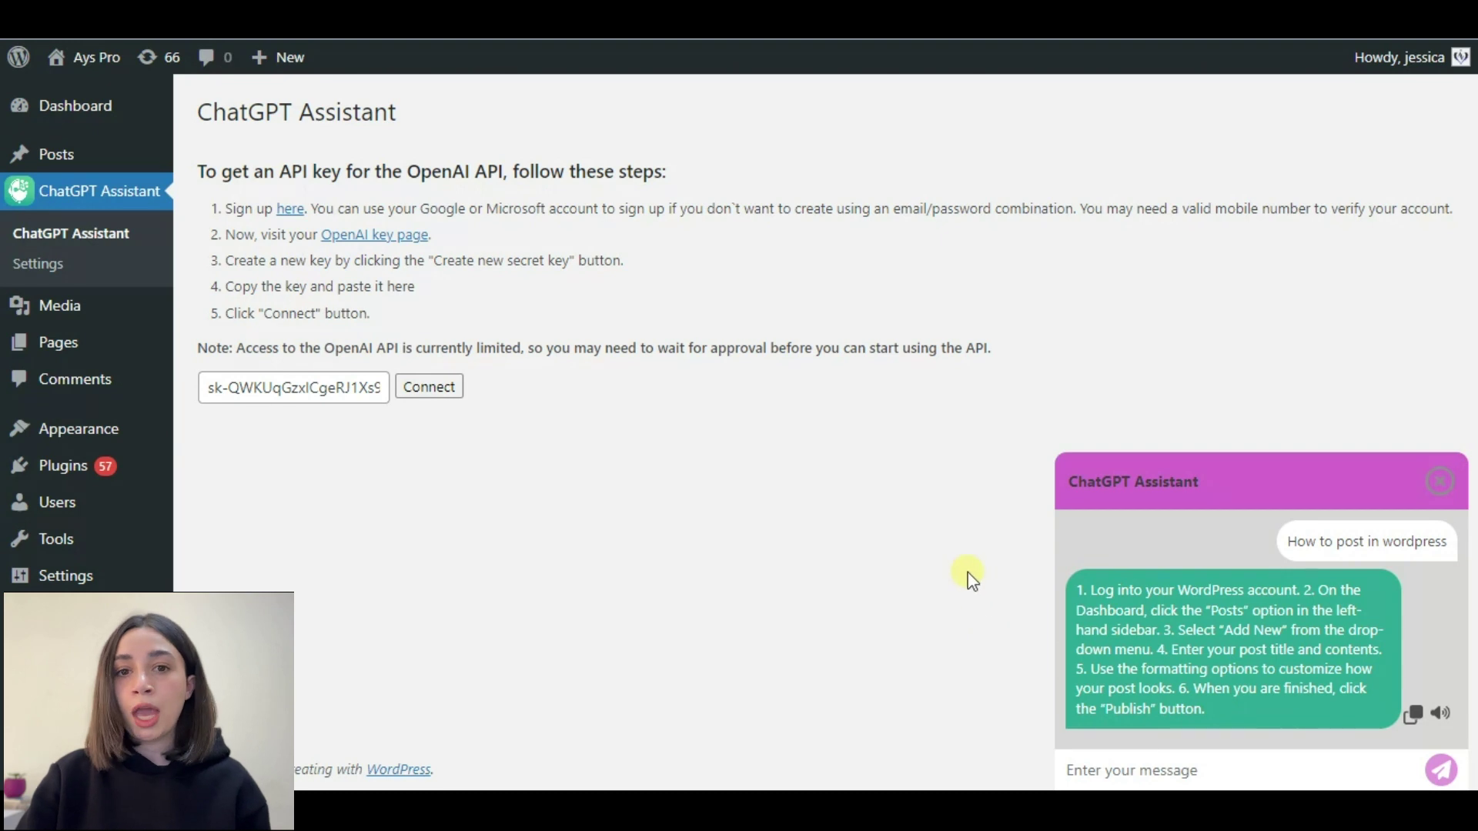
mouse_move(56, 154)
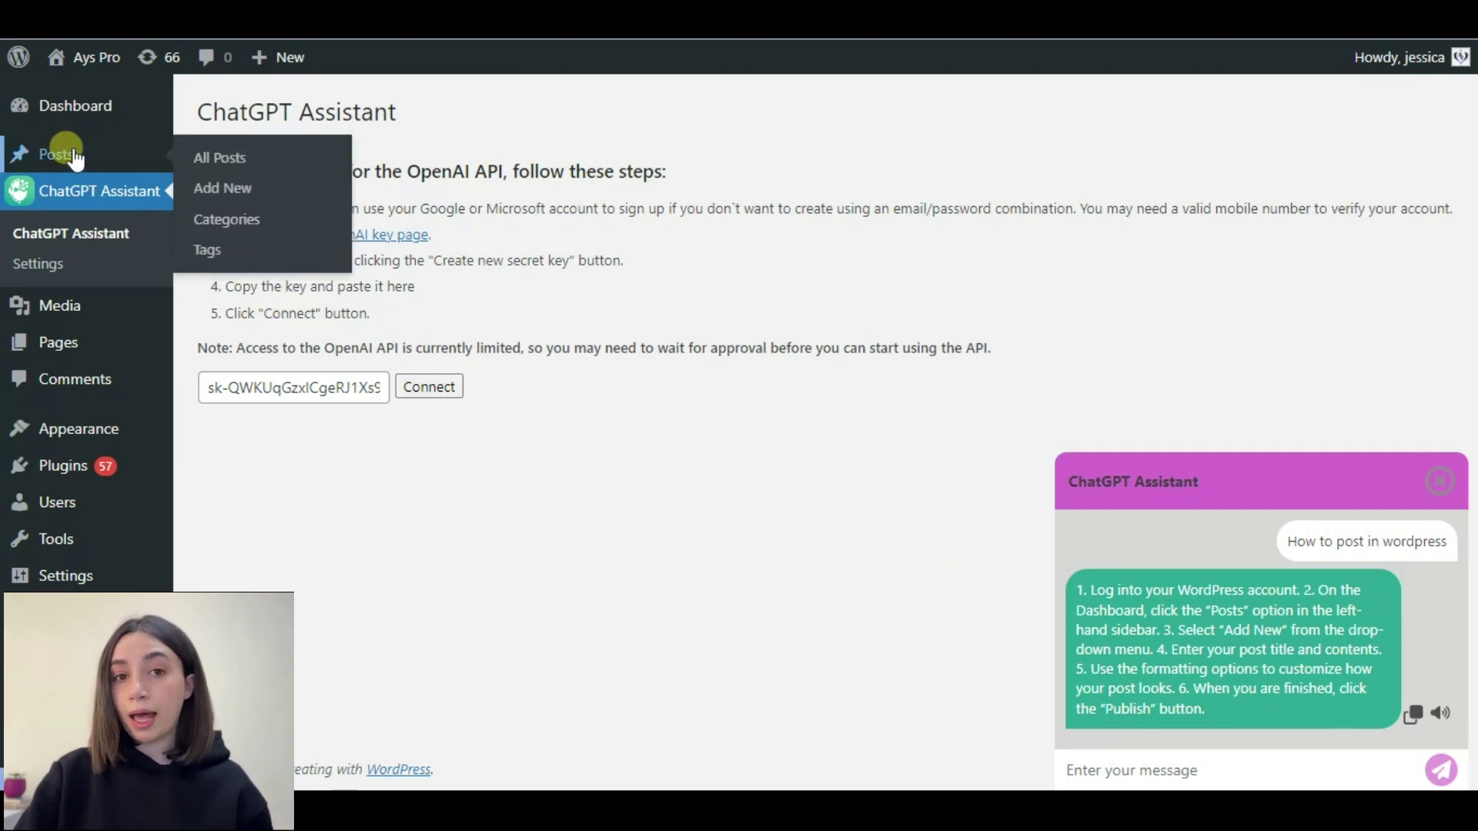
- In a new post, have the chat assistant write a beginner blog post and copy it
left_click(219, 188)
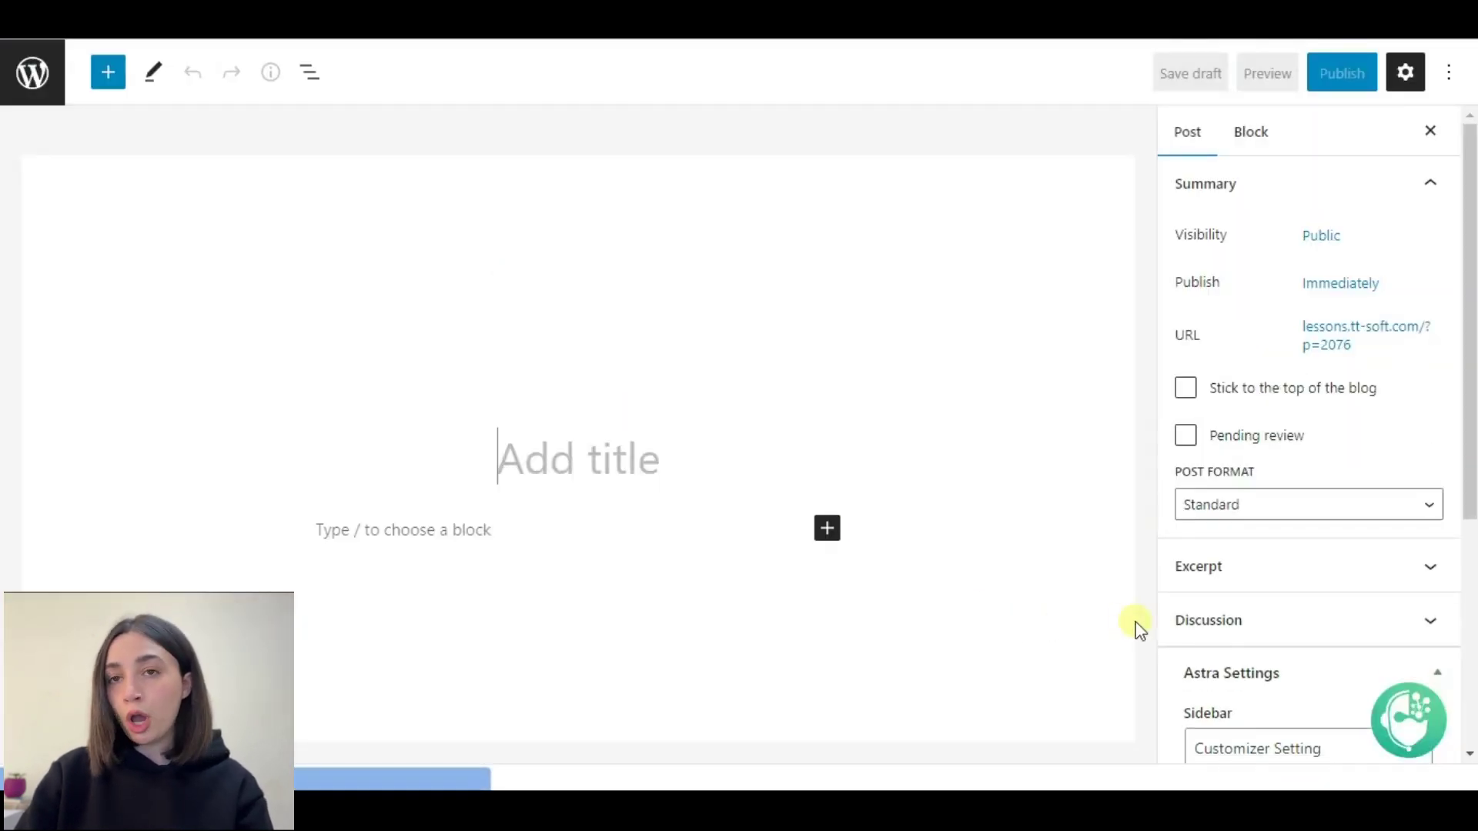
left_click(1411, 718)
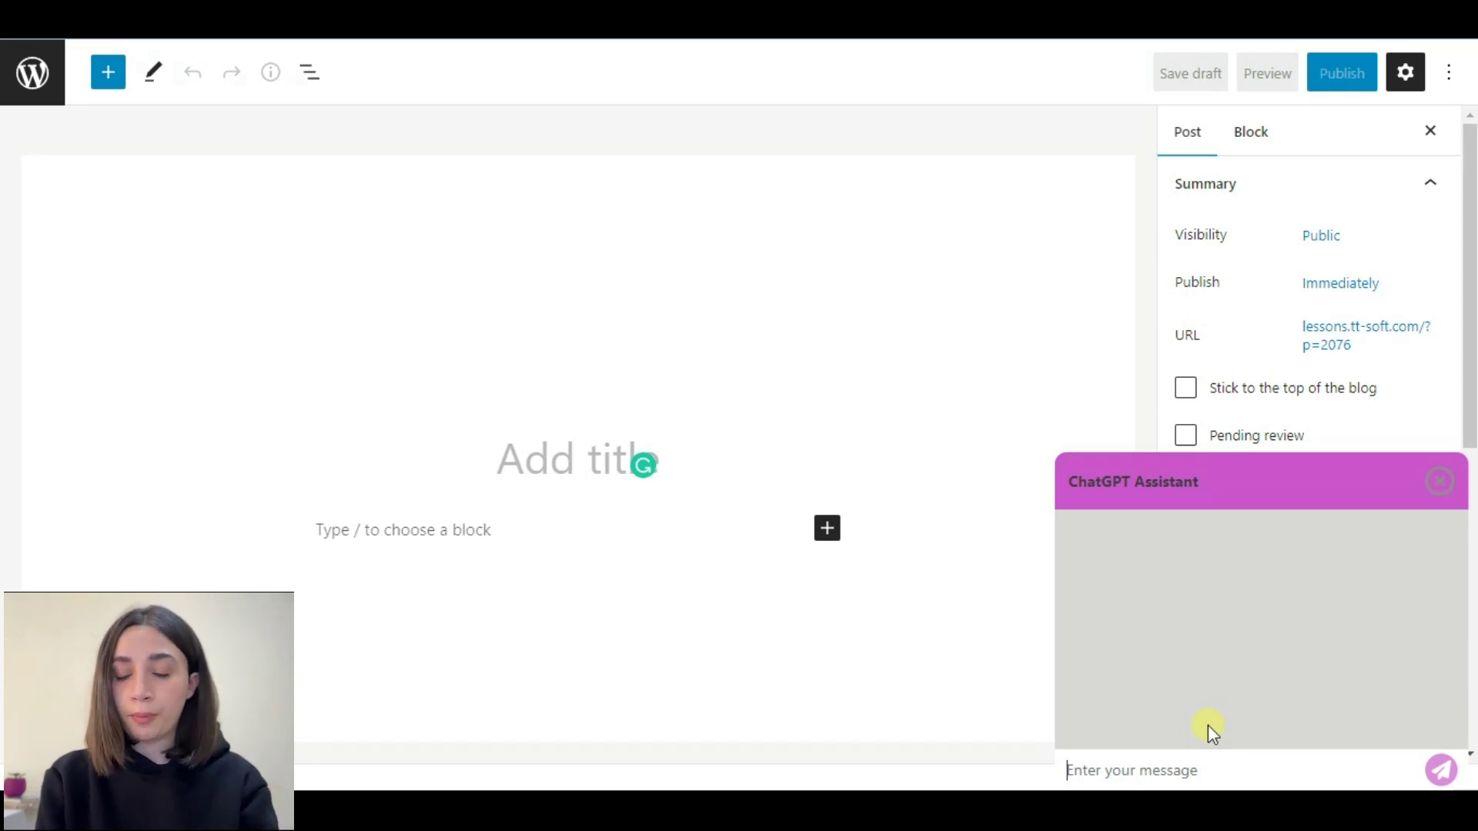
type("Write a blogpost for wordpress beginners")
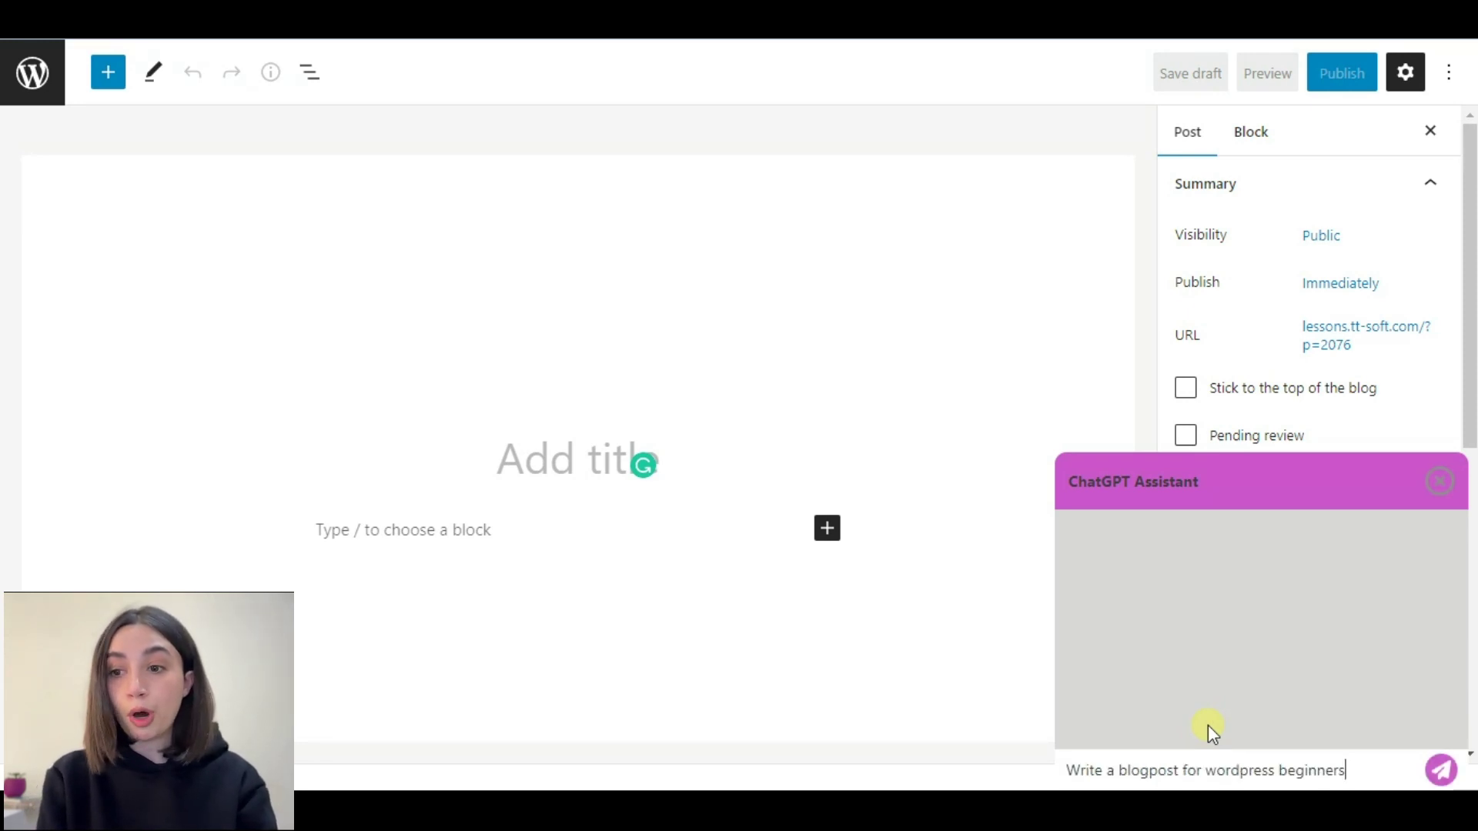
key("Return")
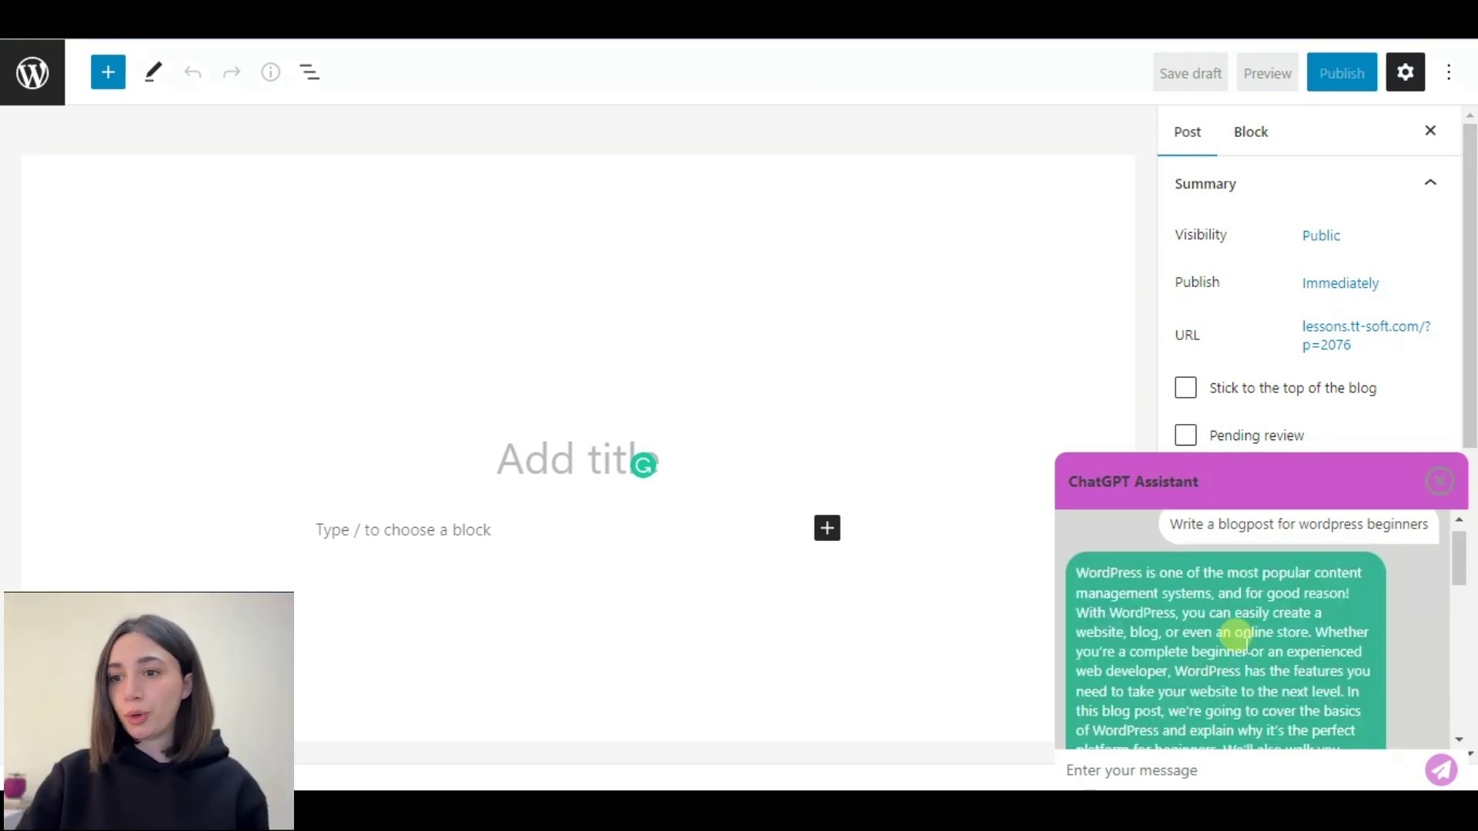
scroll(1240, 637, "down", 2)
scroll(1242, 639, "down", 3)
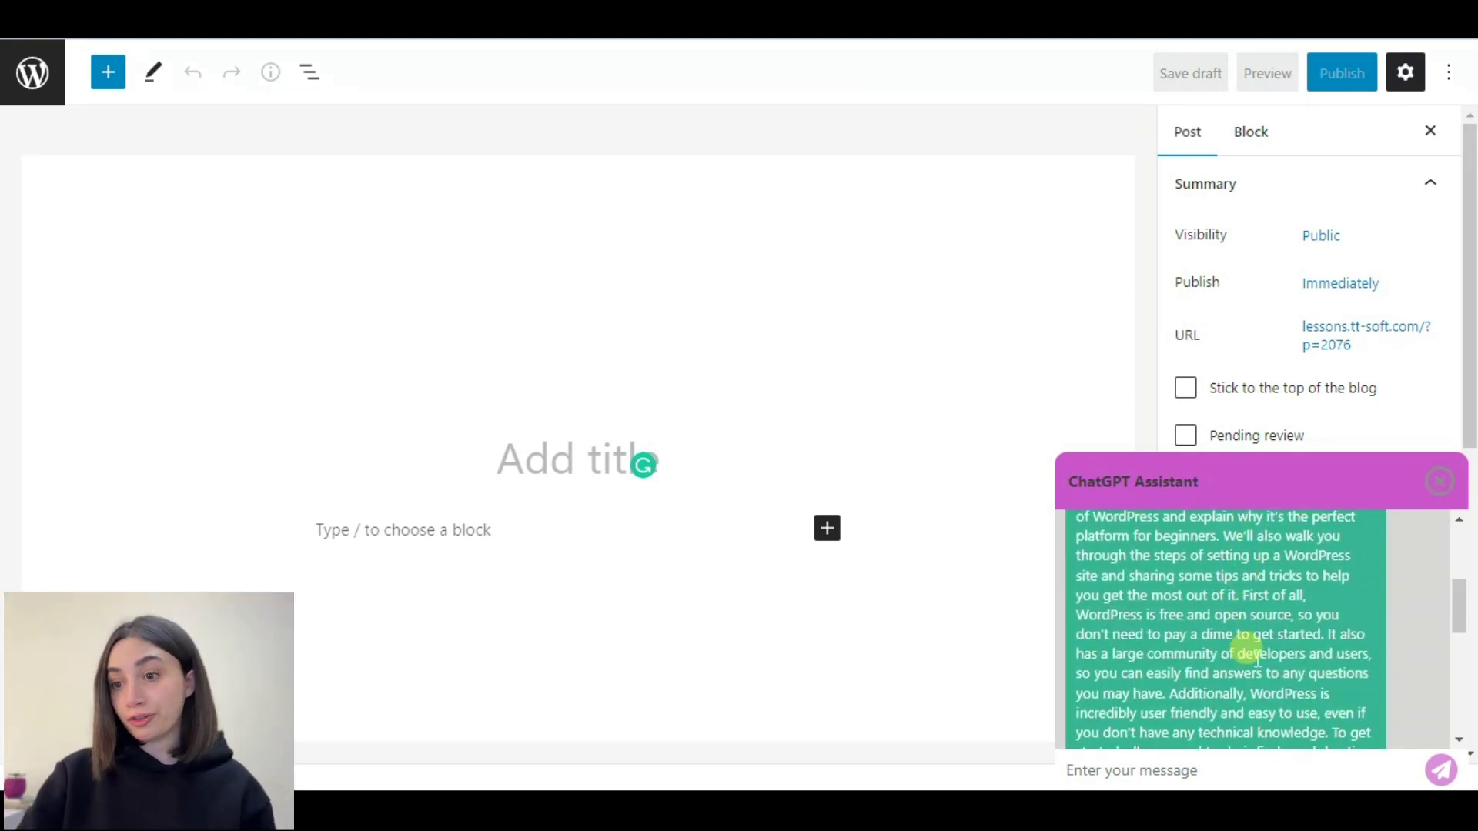
scroll(1341, 720, "down", 3)
scroll(1466, 647, "down", 3)
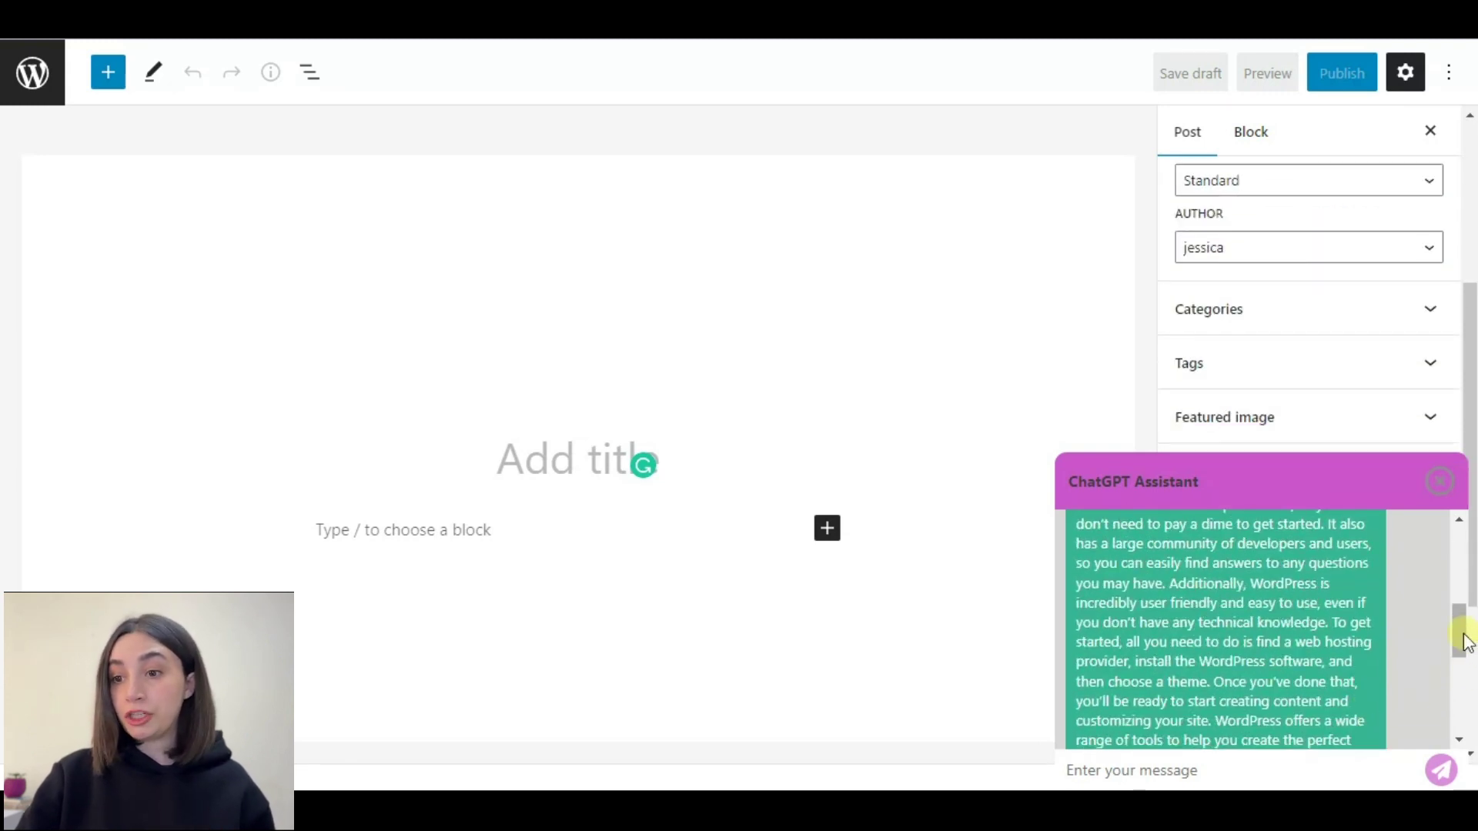
left_click_drag(1460, 635, 1459, 707)
left_click(1400, 717)
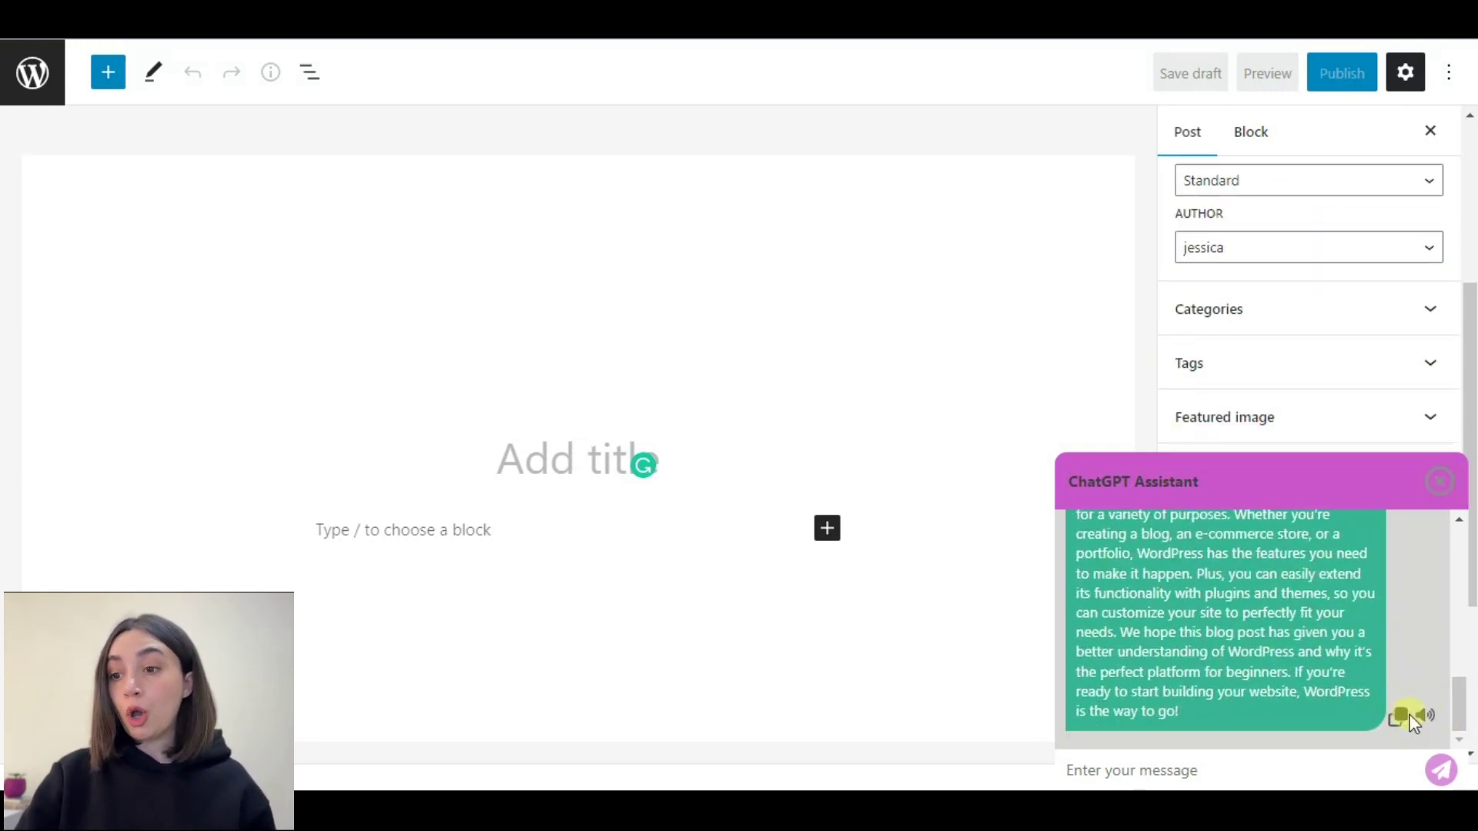
- Paste the generated blog post into a new Paragraph block
left_click(827, 529)
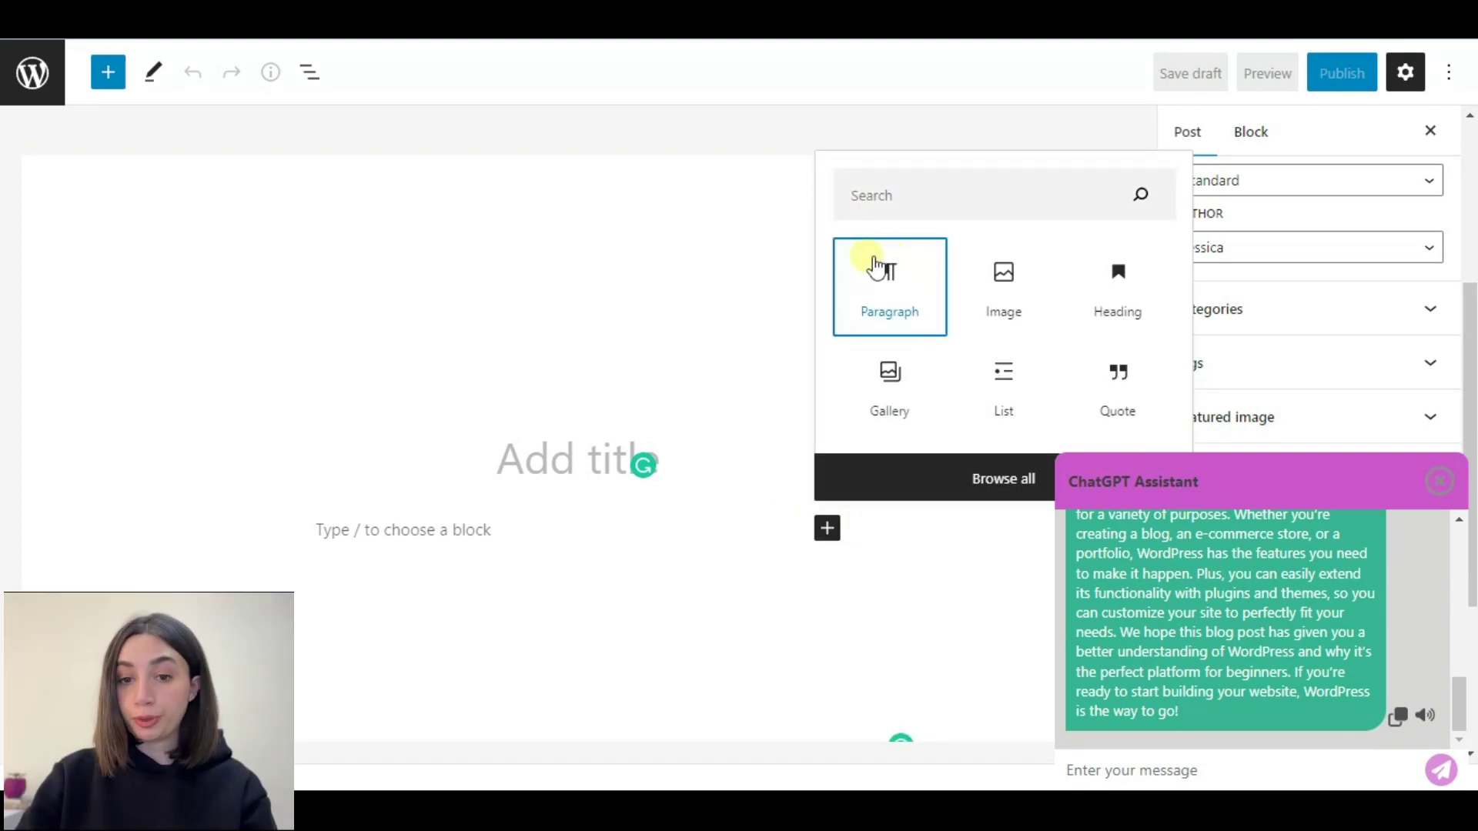
left_click(913, 277)
key("ctrl+v")
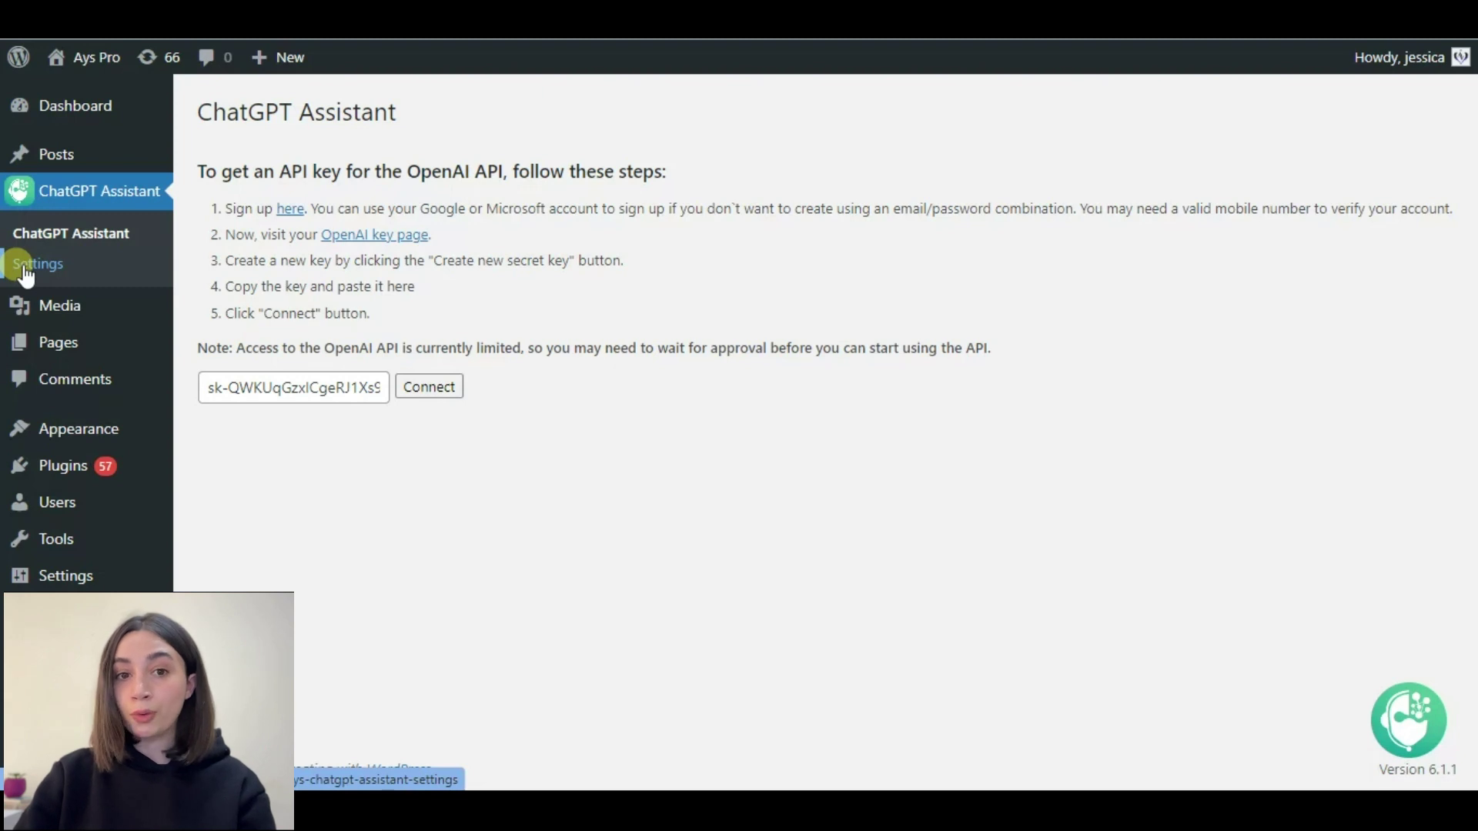
- Check the Administrator access and front-end chat options in Settings, then visit the home page
left_click(38, 264)
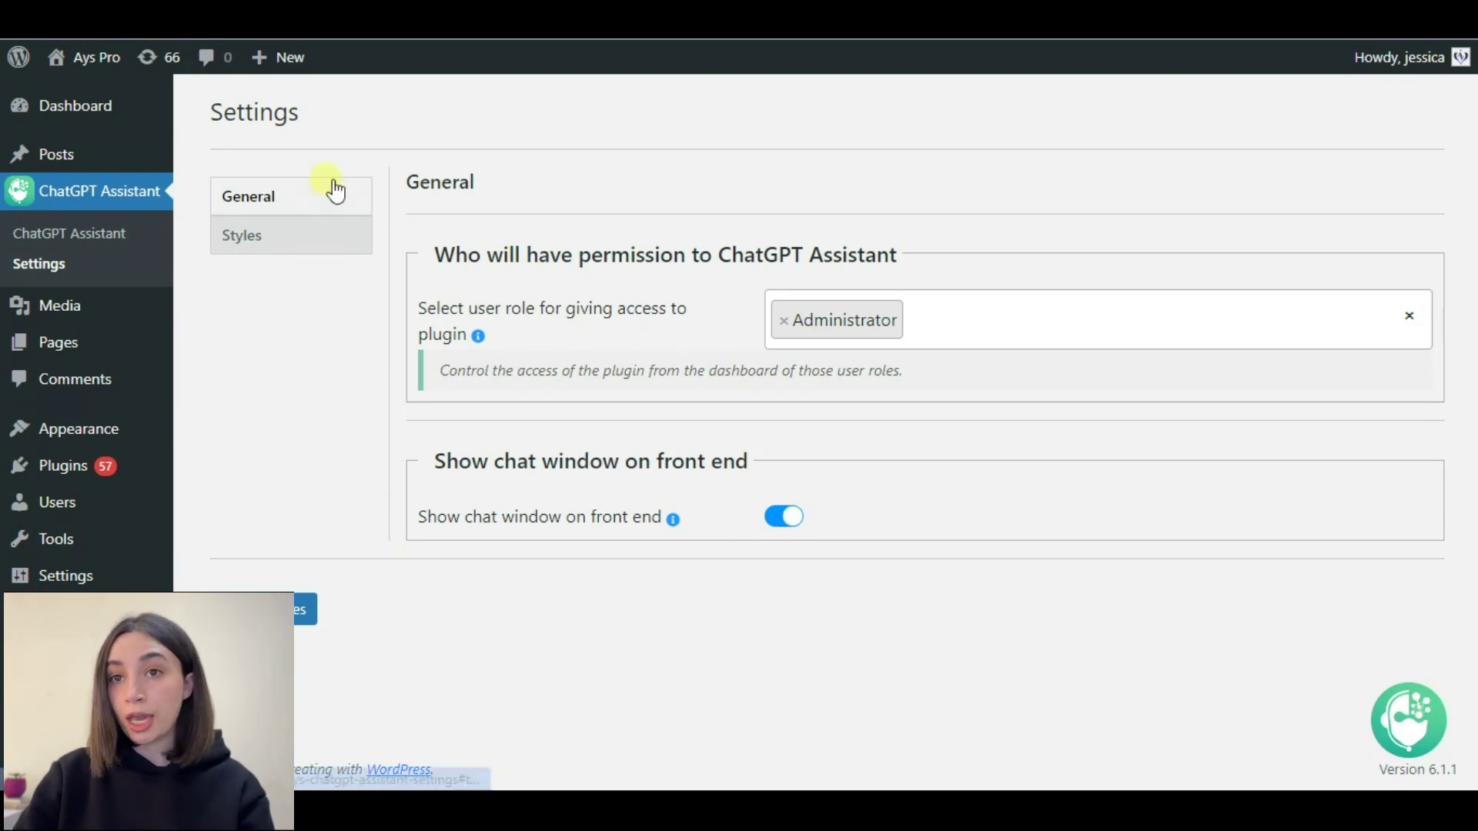
mouse_move(87, 56)
left_click(107, 61)
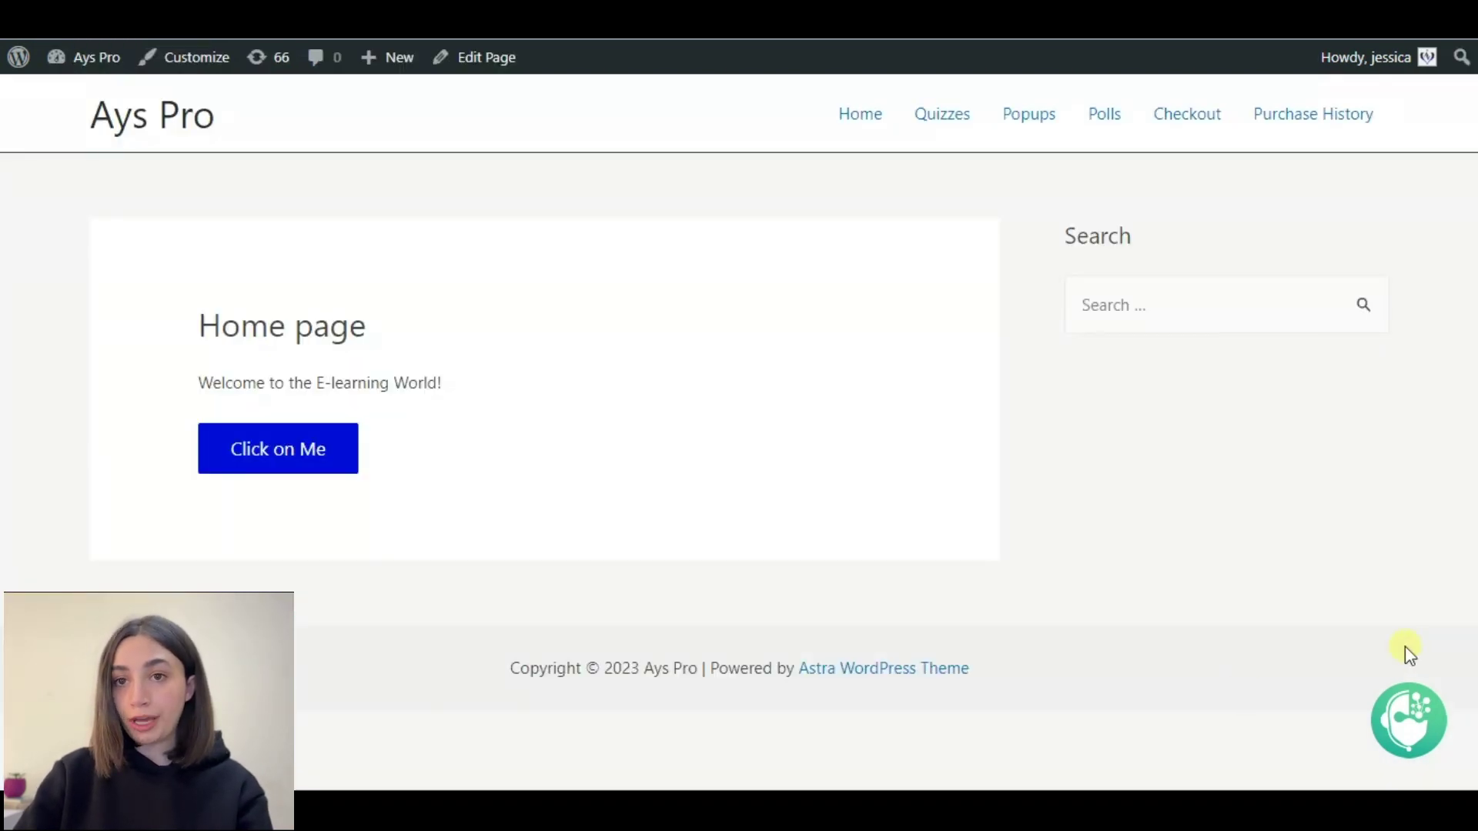
- Open the chat window on the Ays Pro home page and focus its message field
left_click(1409, 719)
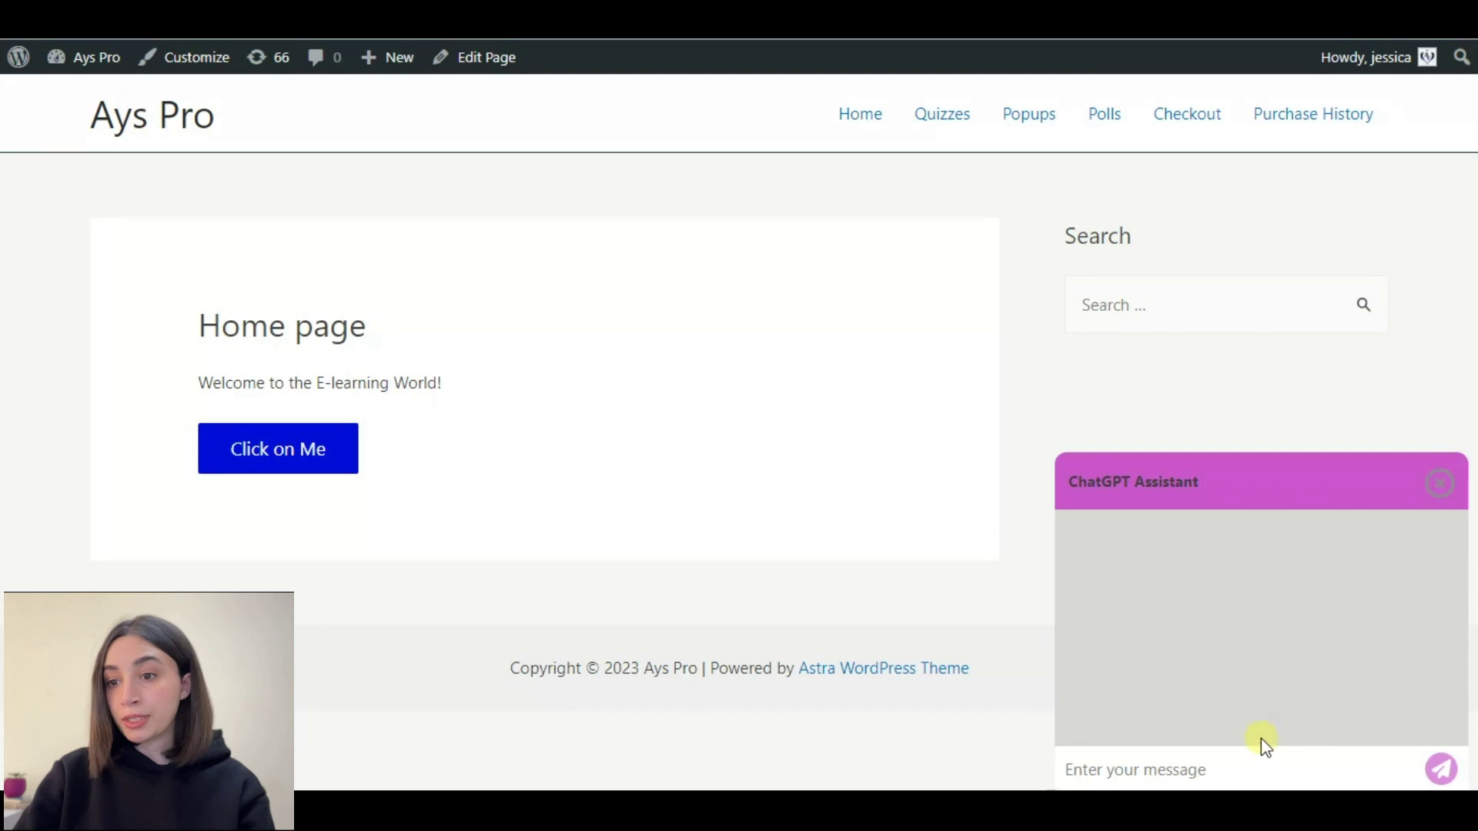
left_click(1230, 740)
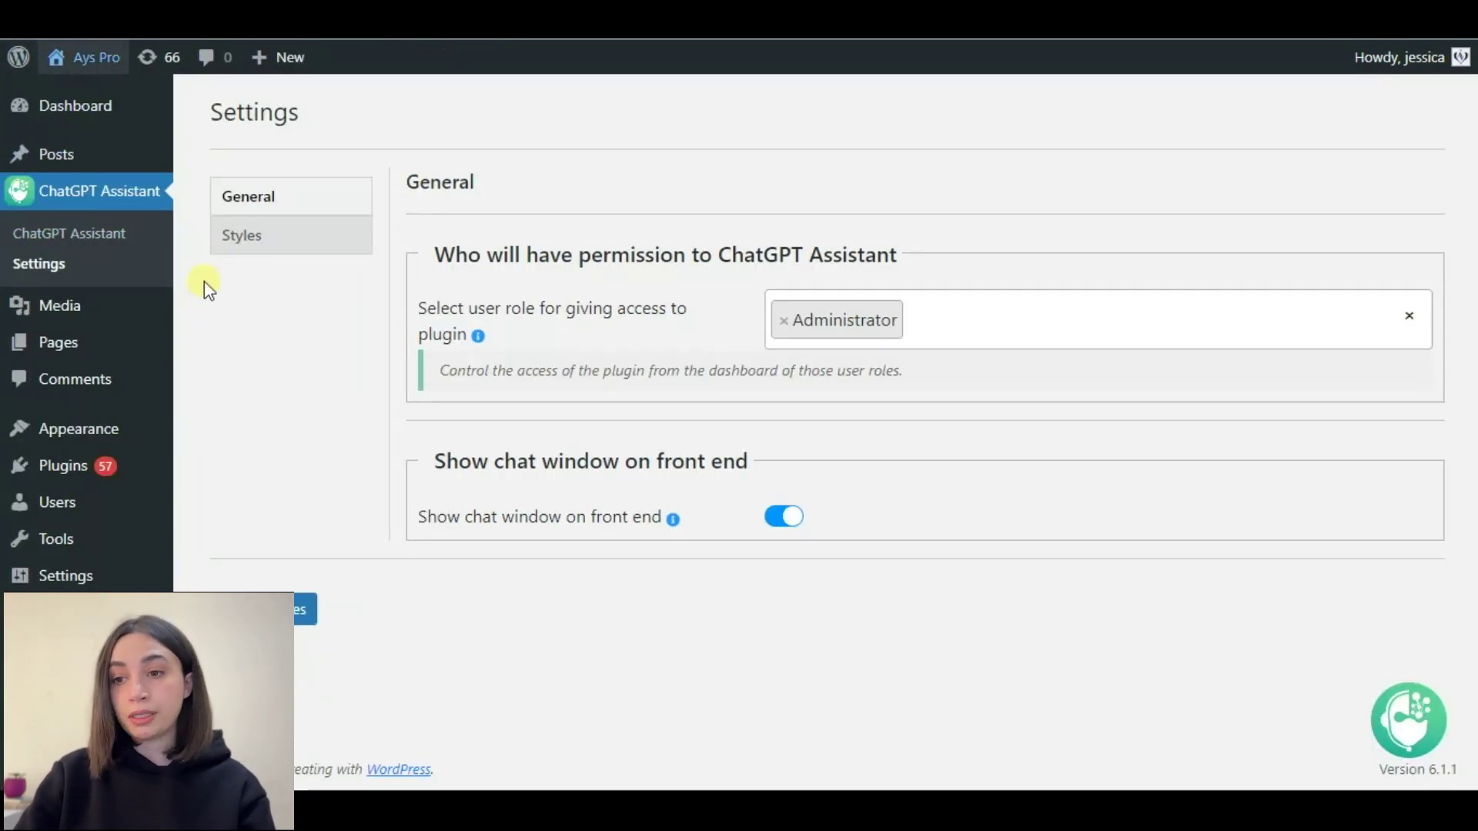
- Switch to the Styles tab showing the pink widget colour and dark mode off
left_click(247, 237)
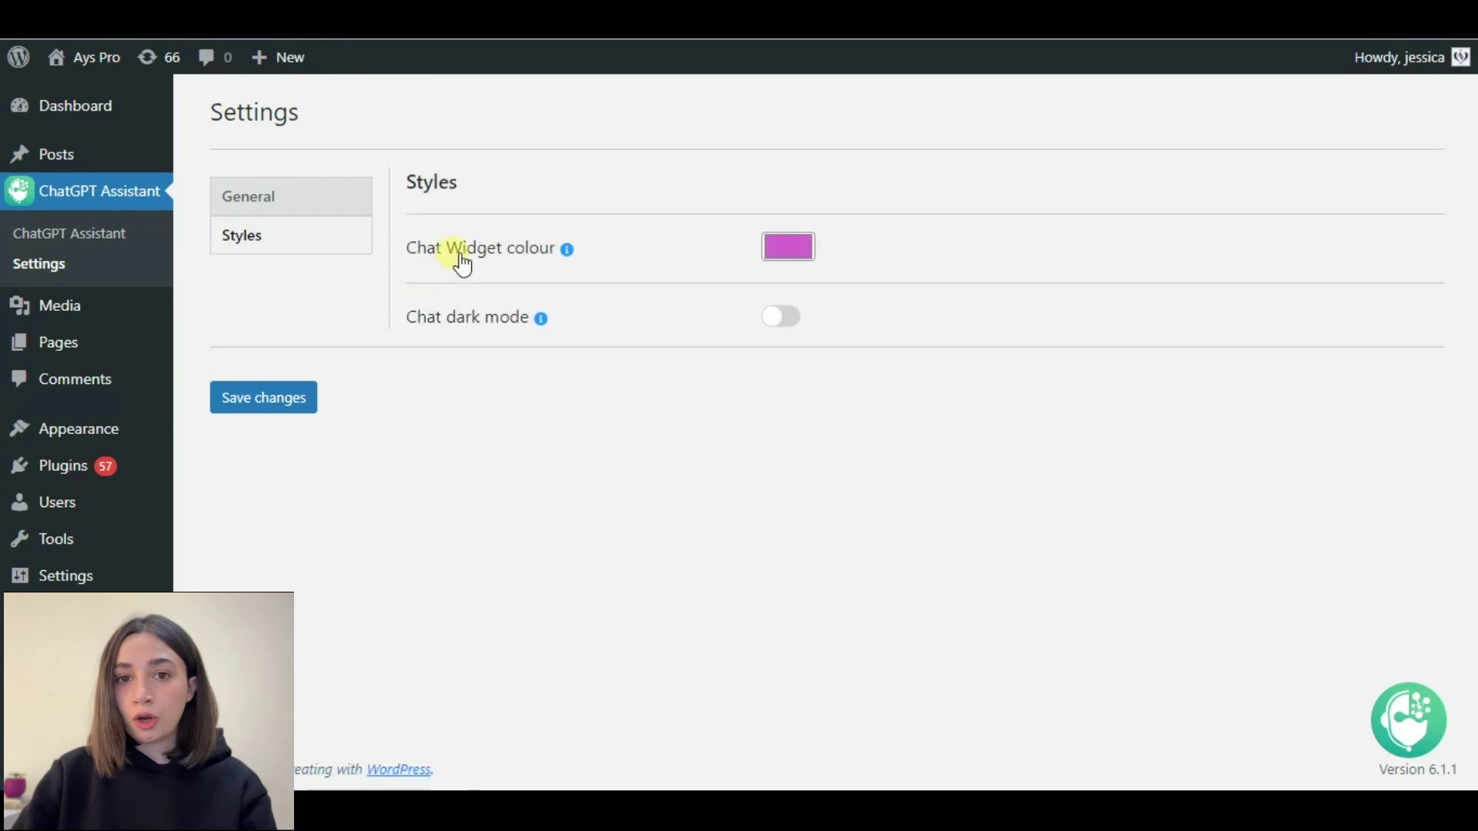